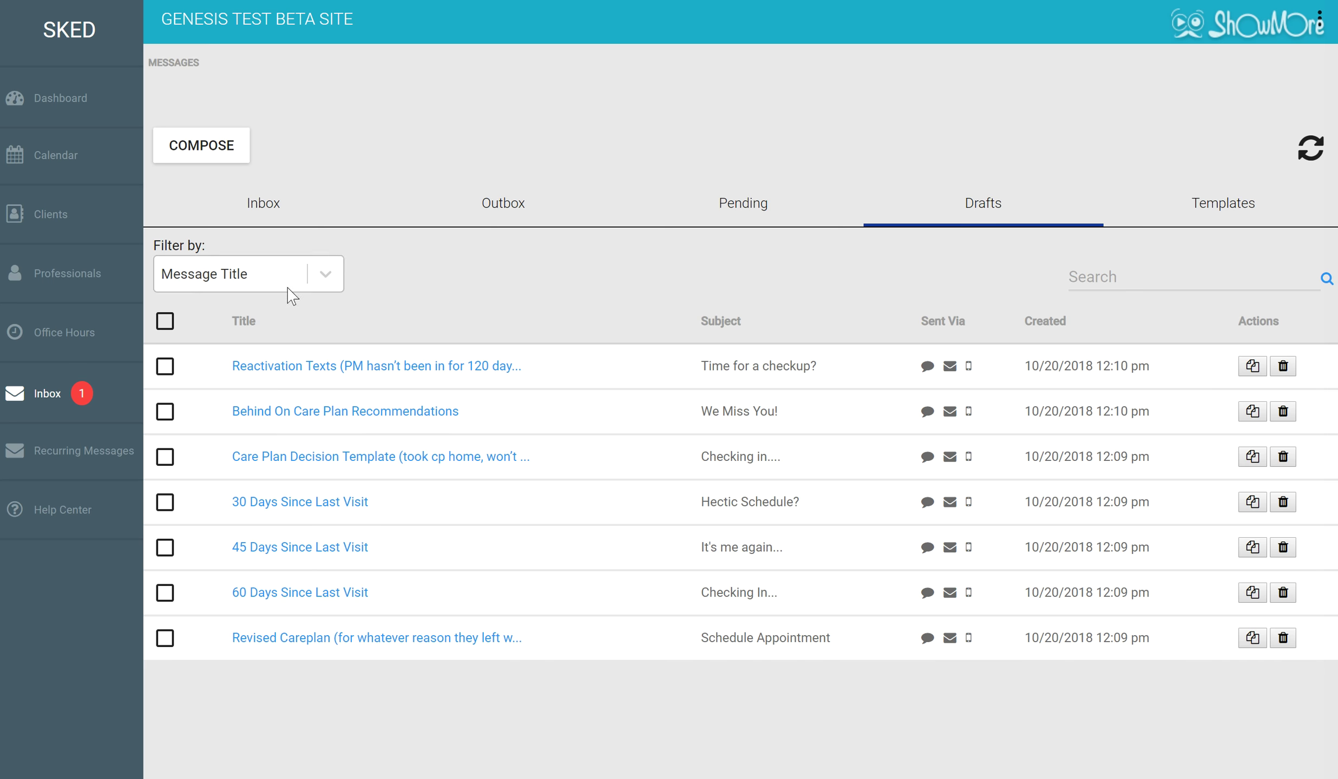
Open the Reactivation Texts draft and add the client found by searching as its only recipient.
{"action": "left_click", "coordinate": [325, 370]}
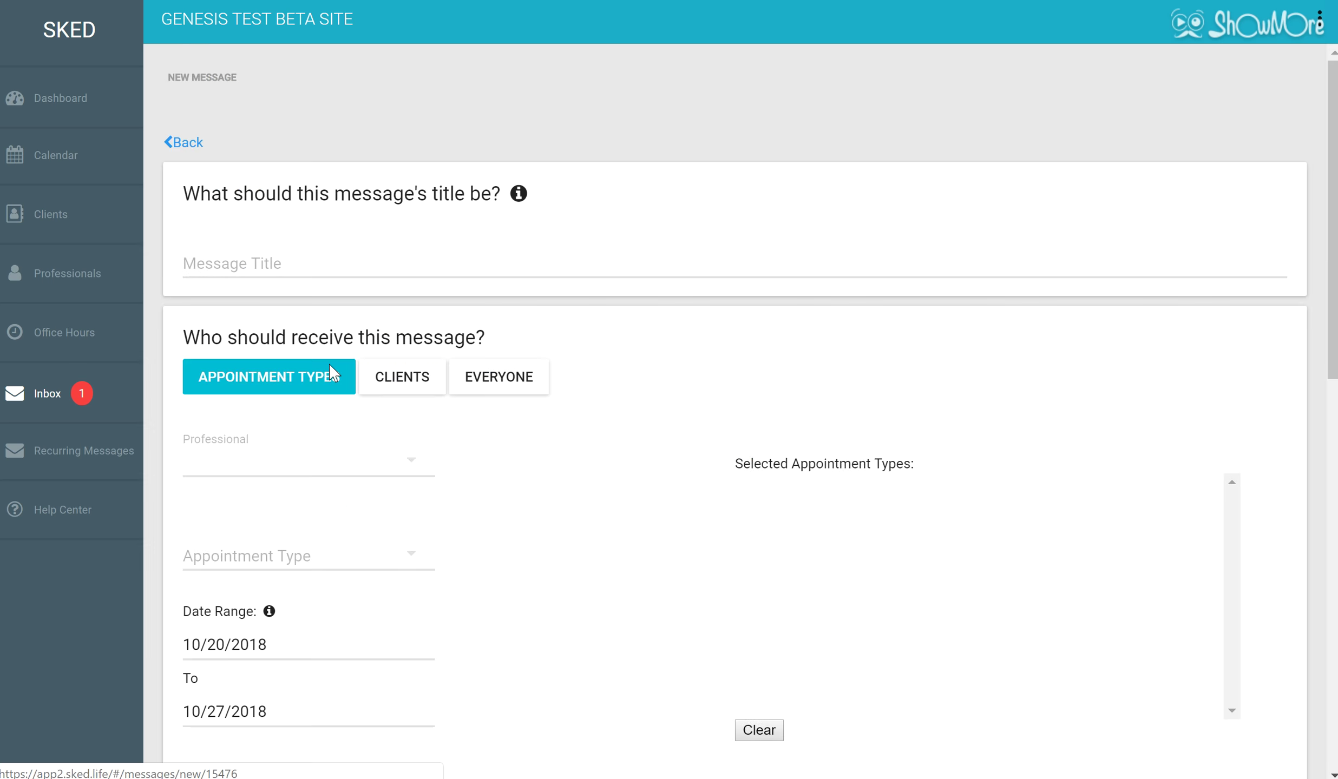
{"action": "scroll", "coordinate": [341, 508], "scroll_direction": "down", "scroll_amount": 1}
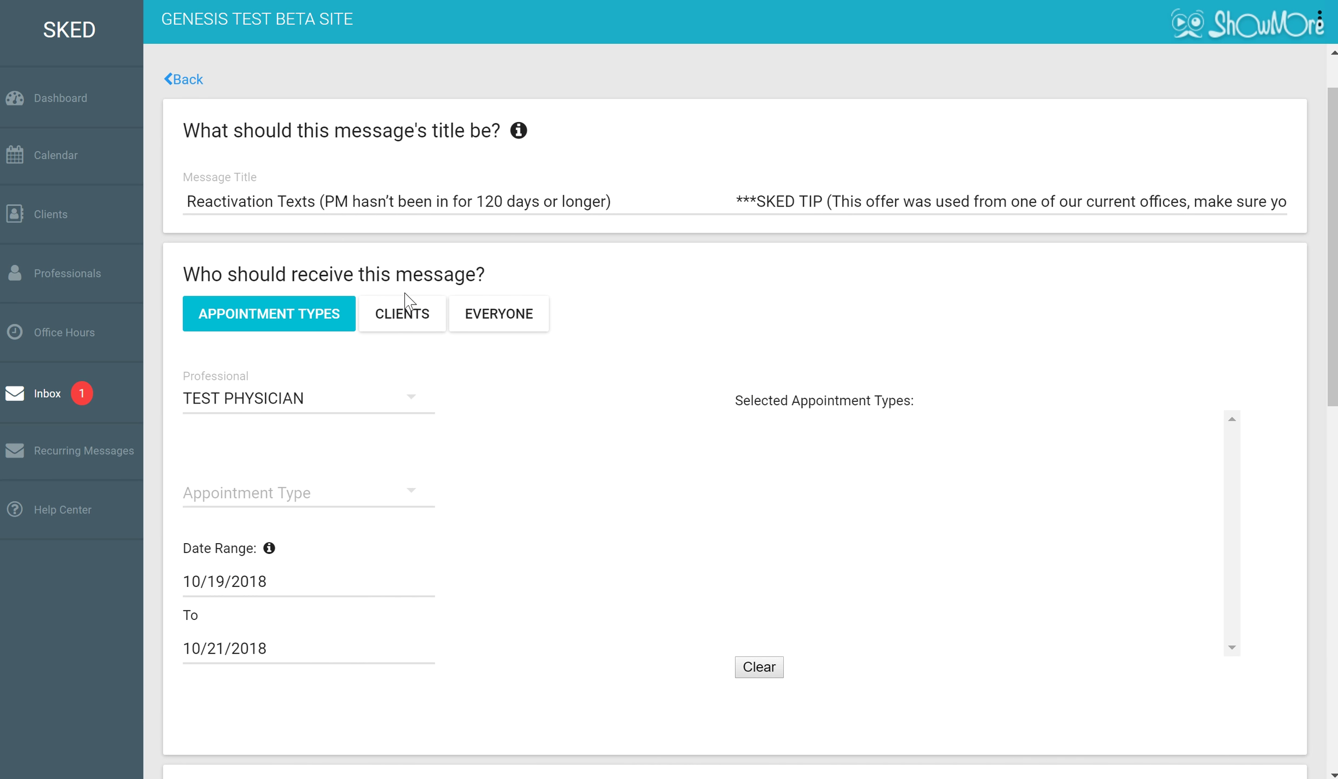
{"action": "left_click", "coordinate": [414, 319]}
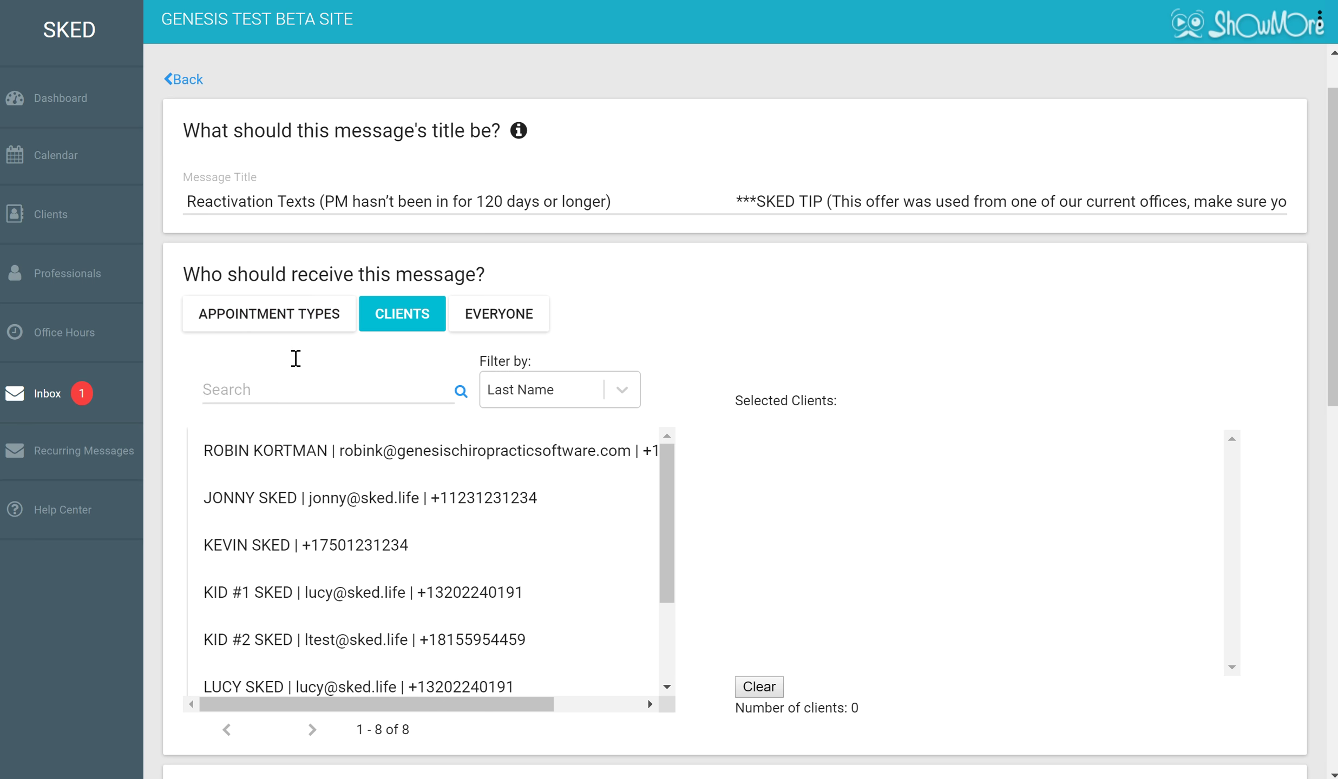
{"action": "left_click", "coordinate": [263, 381]}
{"action": "type", "text": "SKED"}
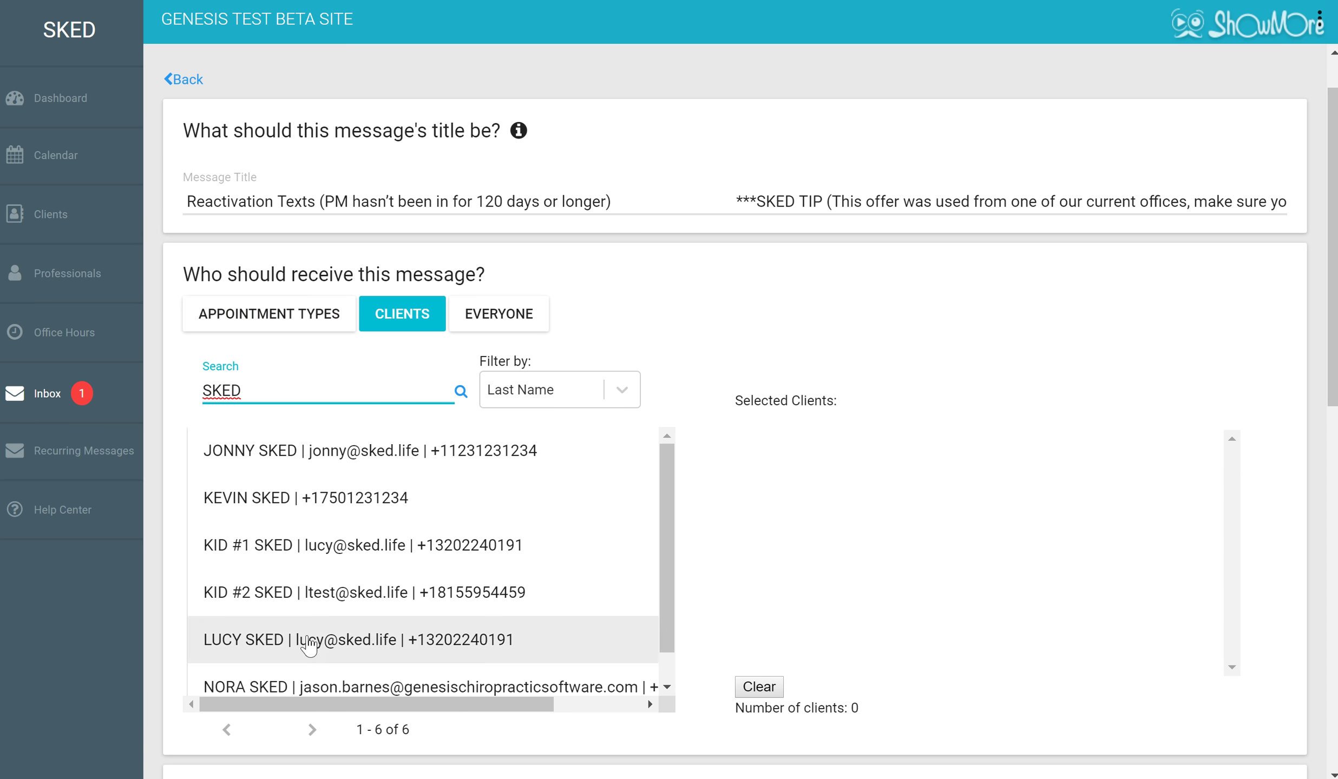
{"action": "left_click", "coordinate": [306, 642]}
Send the 'Time for a checkup?' message to the one client and confirm with Yes.
{"action": "scroll", "coordinate": [606, 618], "scroll_direction": "down", "scroll_amount": 1}
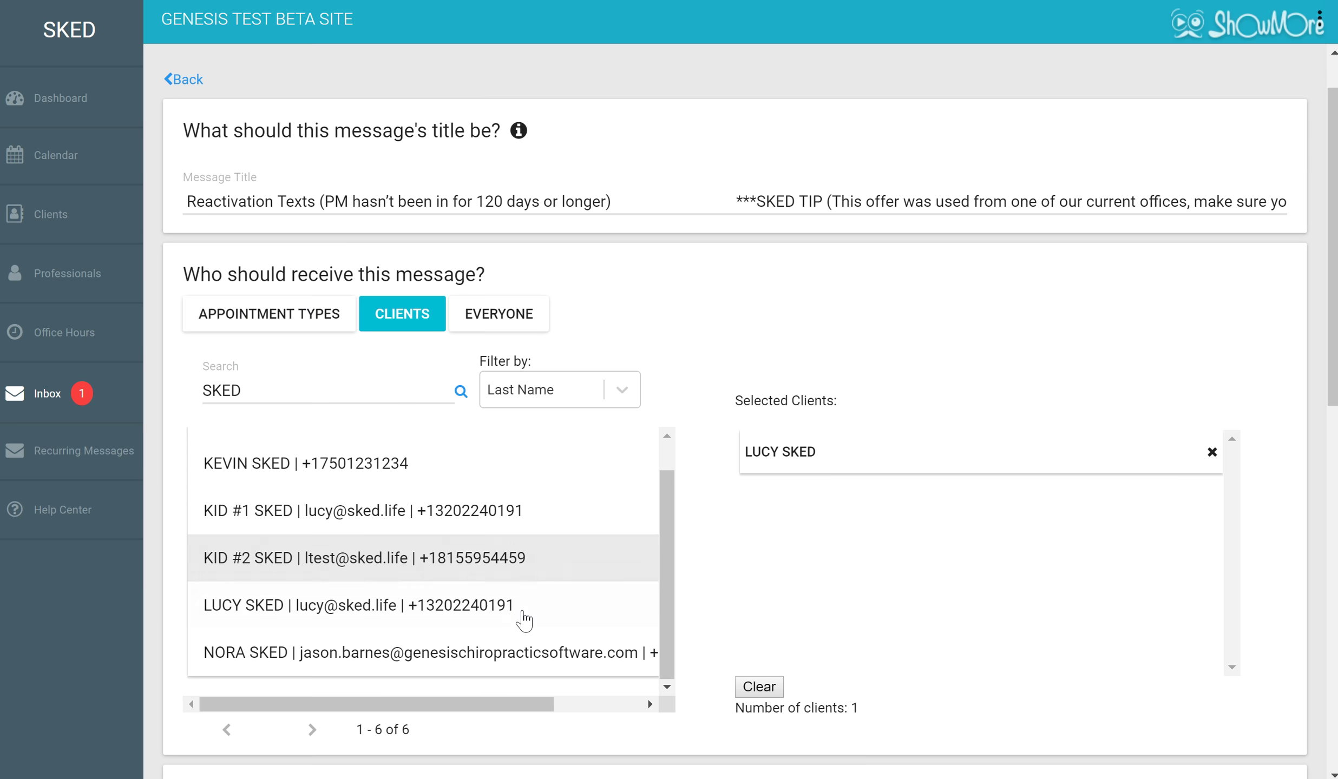
{"action": "scroll", "coordinate": [681, 615], "scroll_direction": "down", "scroll_amount": 1}
{"action": "scroll", "coordinate": [683, 616], "scroll_direction": "down", "scroll_amount": 4}
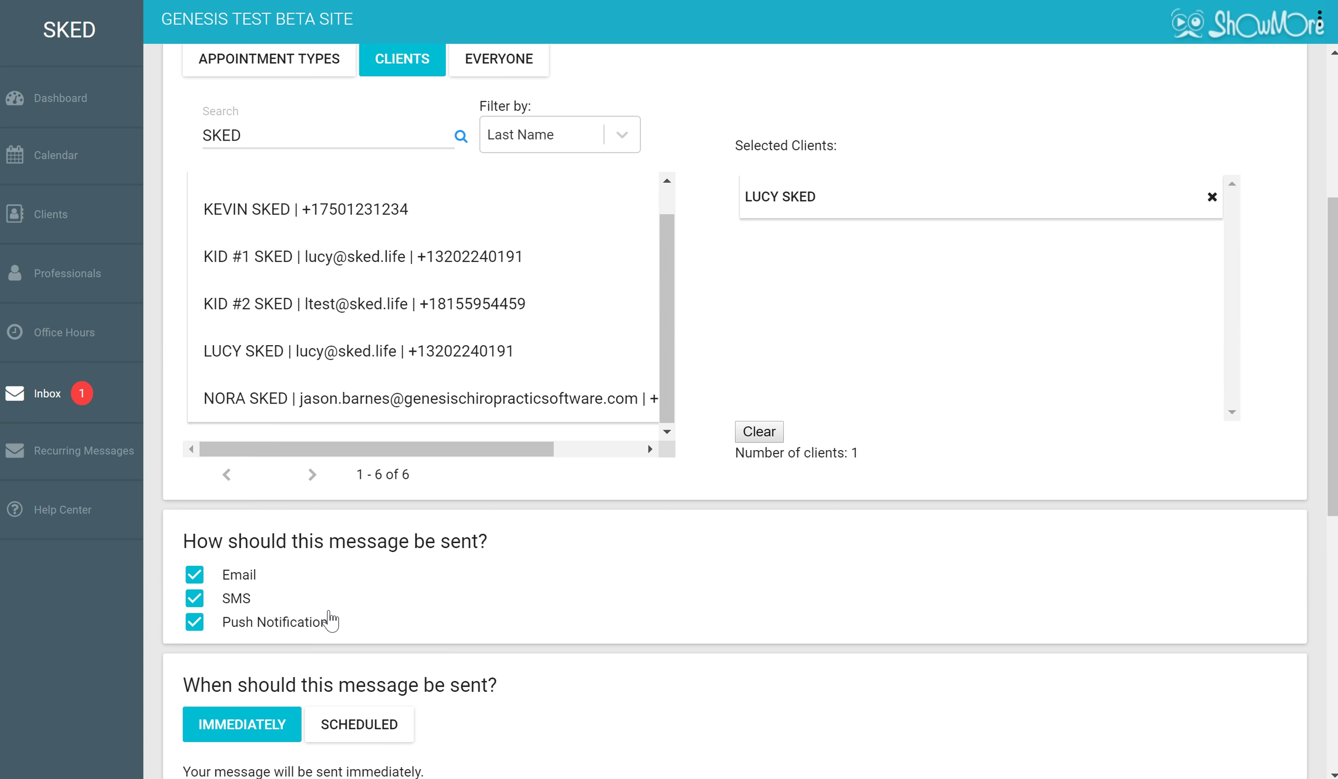
{"action": "scroll", "coordinate": [331, 622], "scroll_direction": "down", "scroll_amount": 7}
{"action": "scroll", "coordinate": [330, 611], "scroll_direction": "down", "scroll_amount": 6}
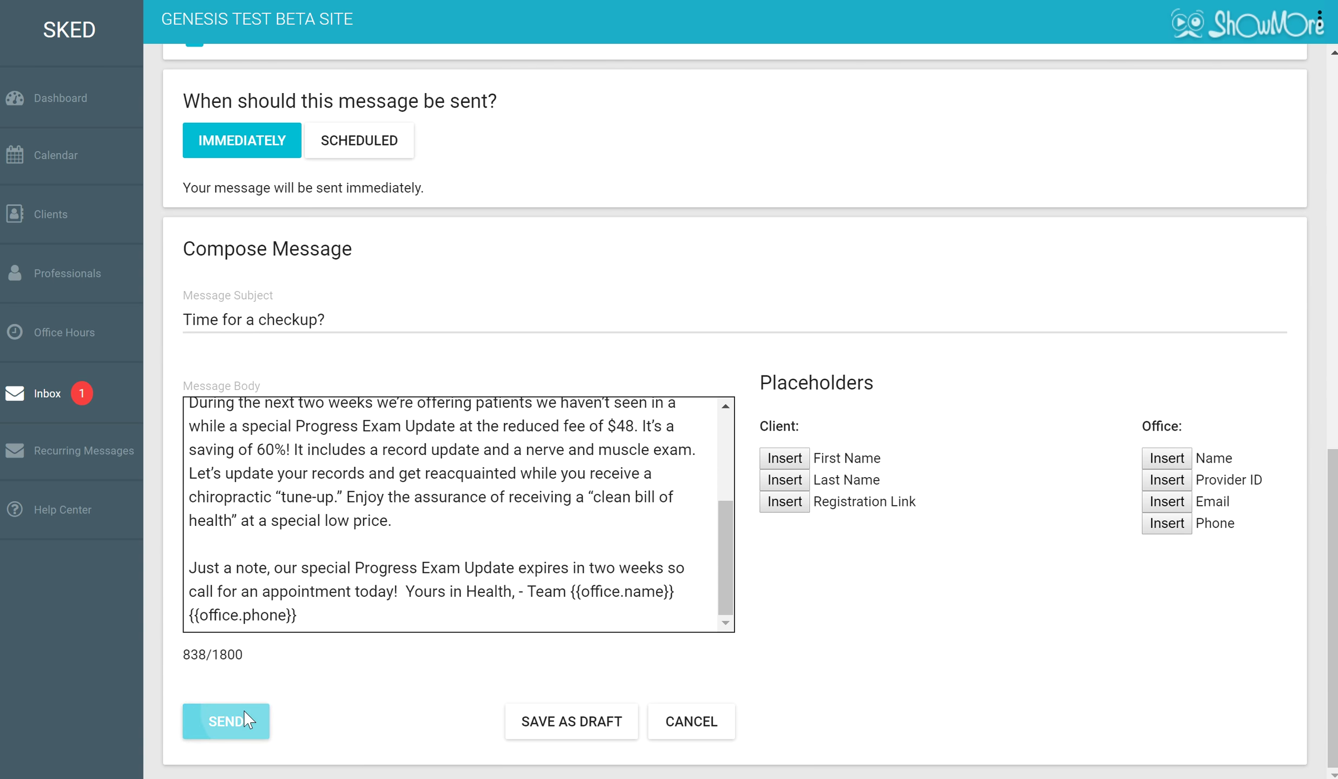
{"action": "left_click", "coordinate": [243, 711]}
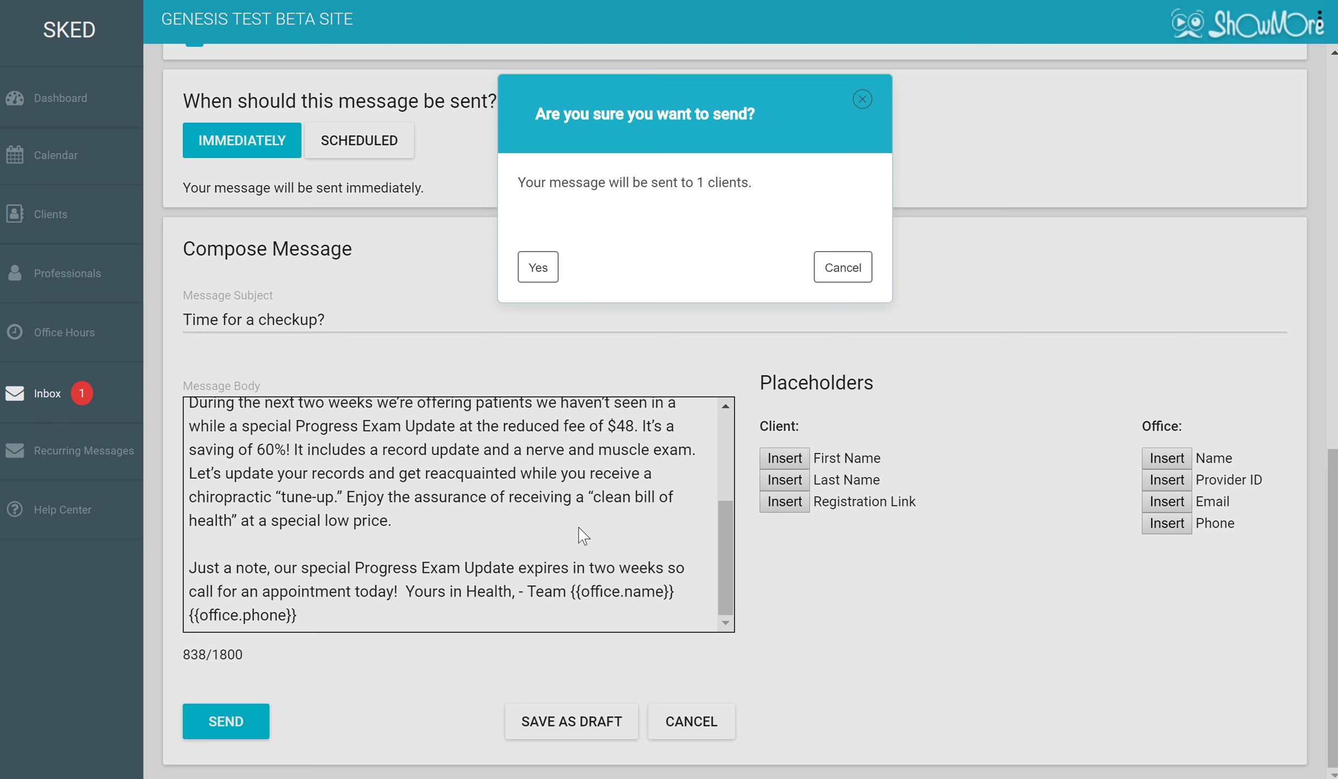
{"action": "left_click", "coordinate": [538, 265]}
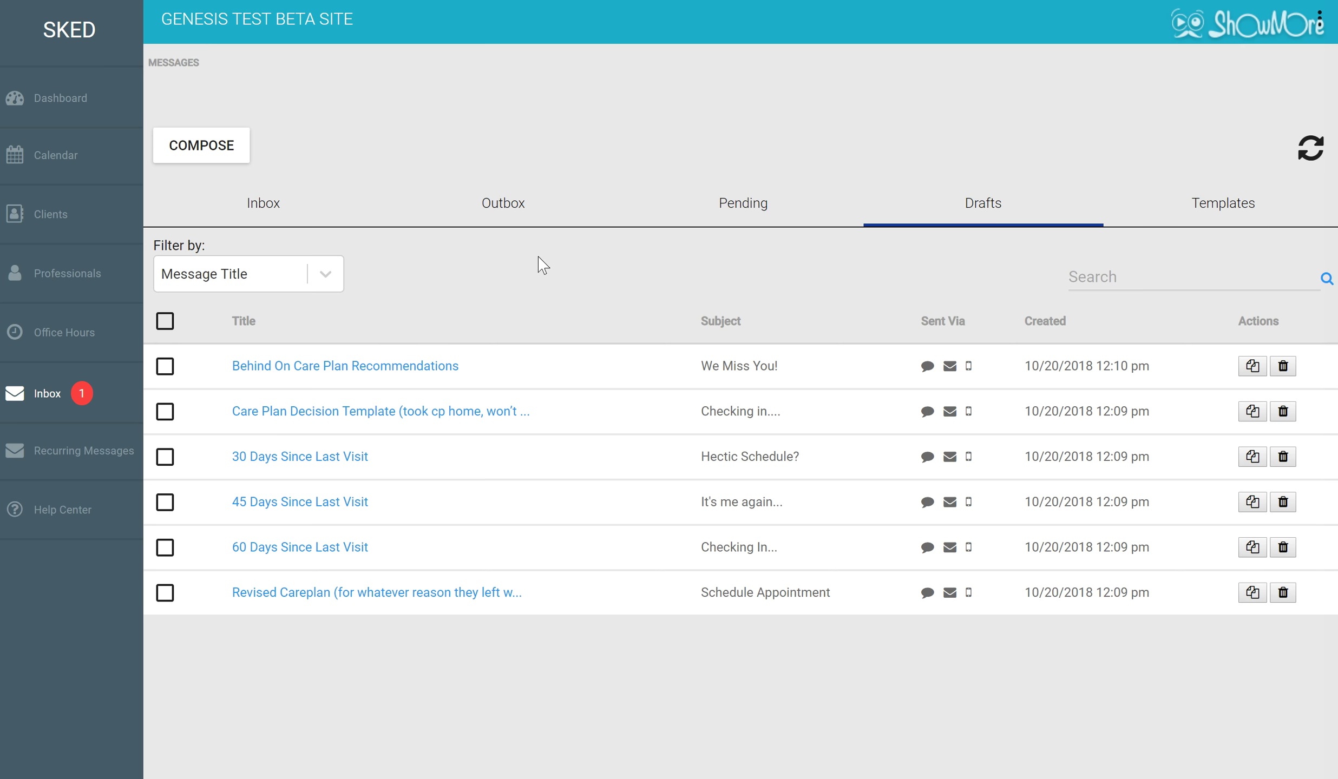
Check the empty Recurring Messages list, then return to the Inbox tab.
{"action": "left_click", "coordinate": [103, 451]}
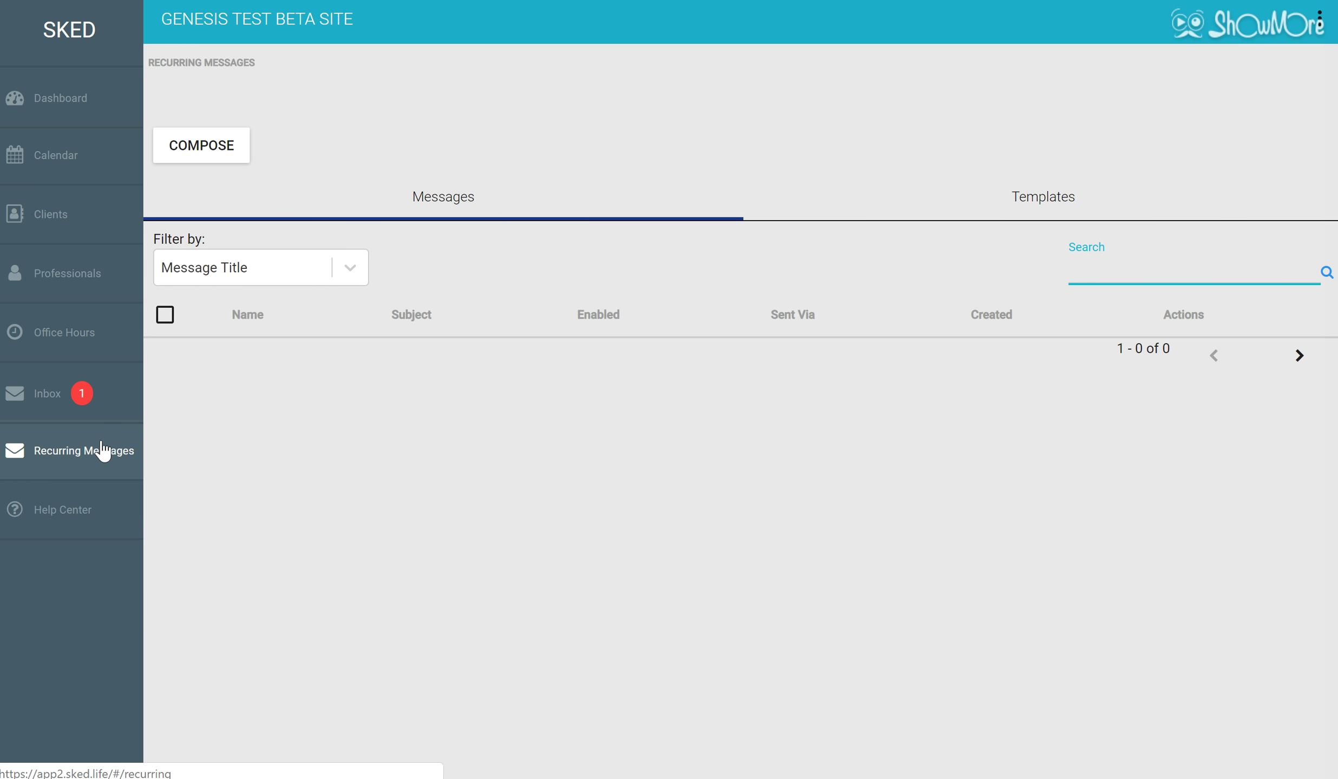
{"action": "left_click", "coordinate": [69, 393]}
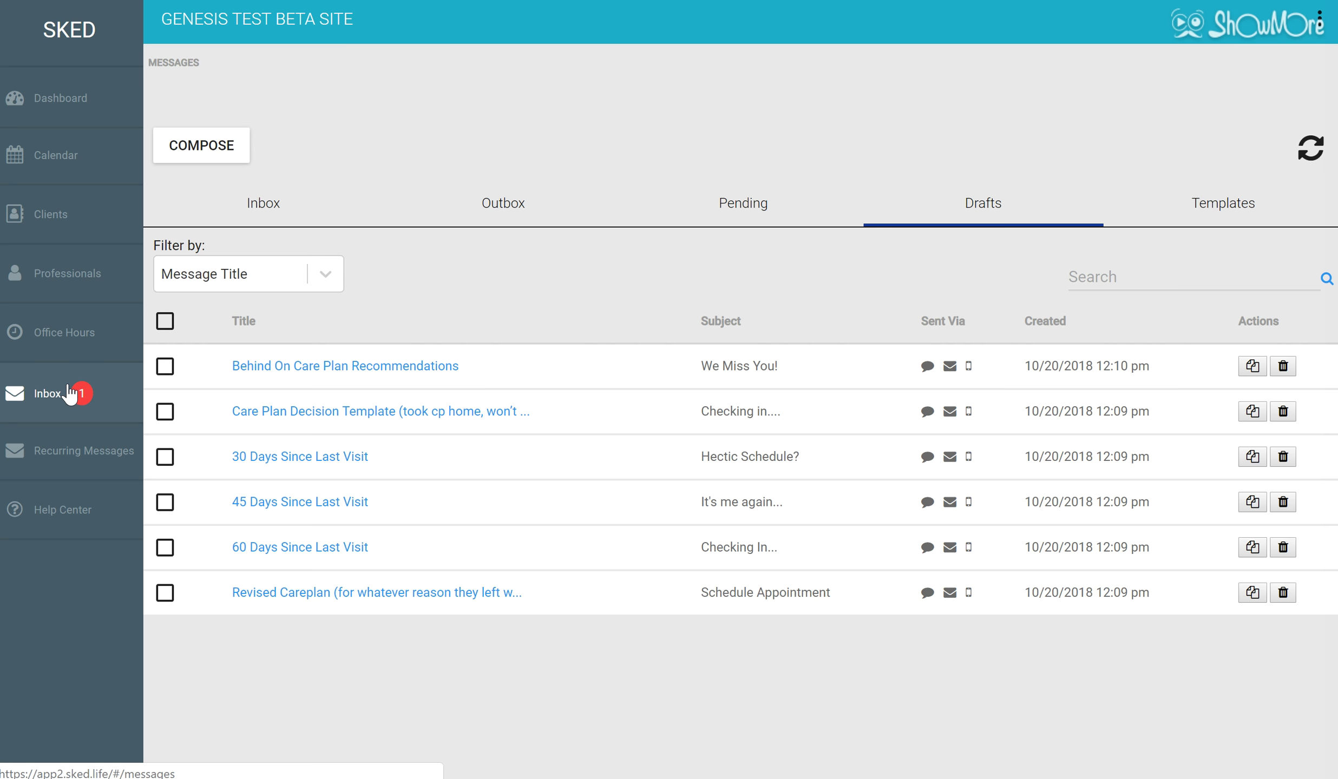
{"action": "left_click", "coordinate": [265, 223]}
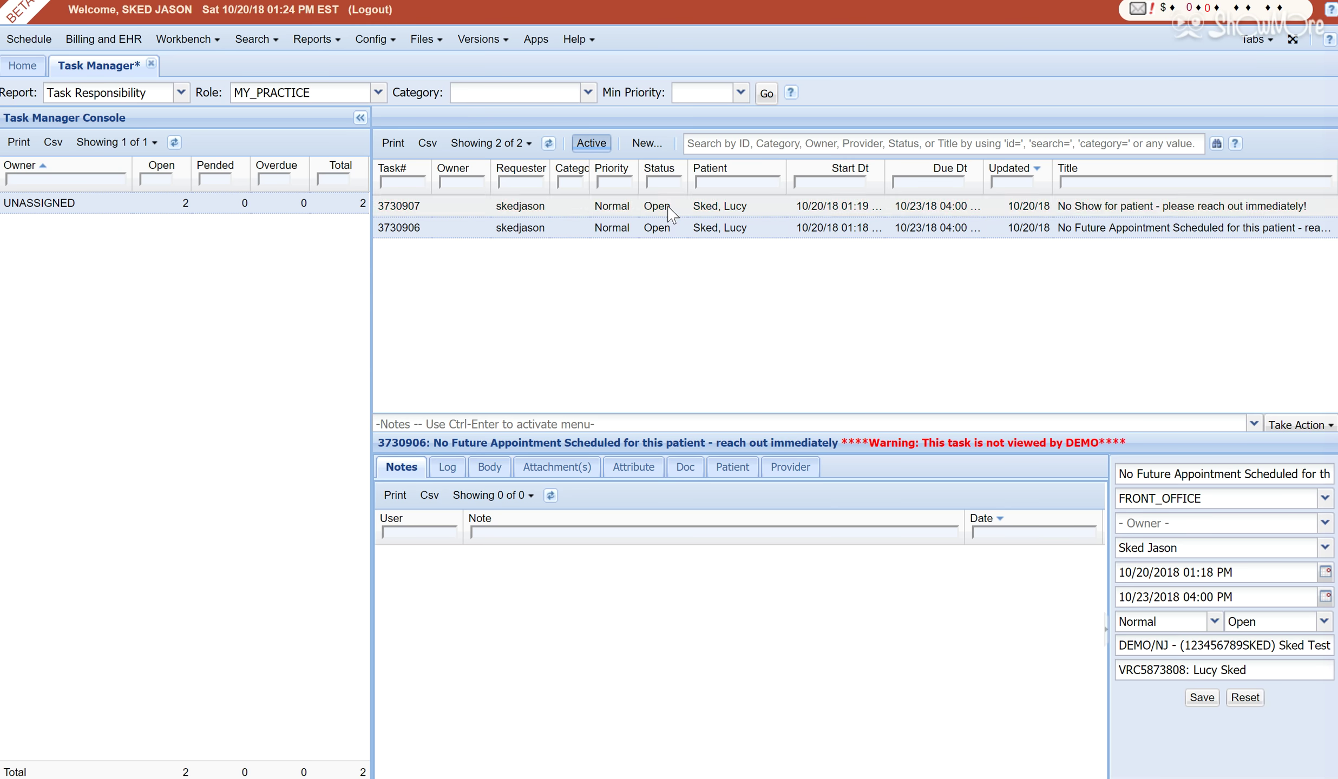
{"action": "left_click", "coordinate": [678, 228]}
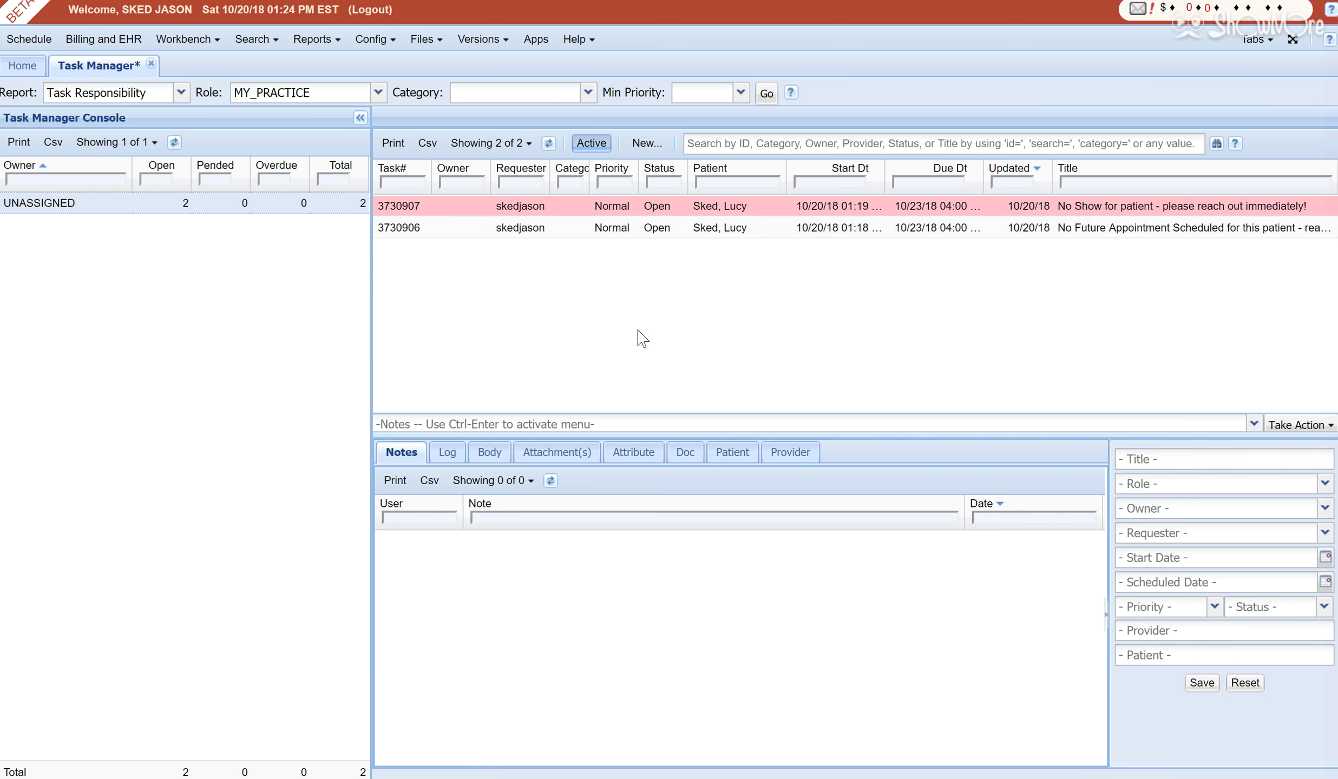
{"action": "left_click", "coordinate": [580, 424]}
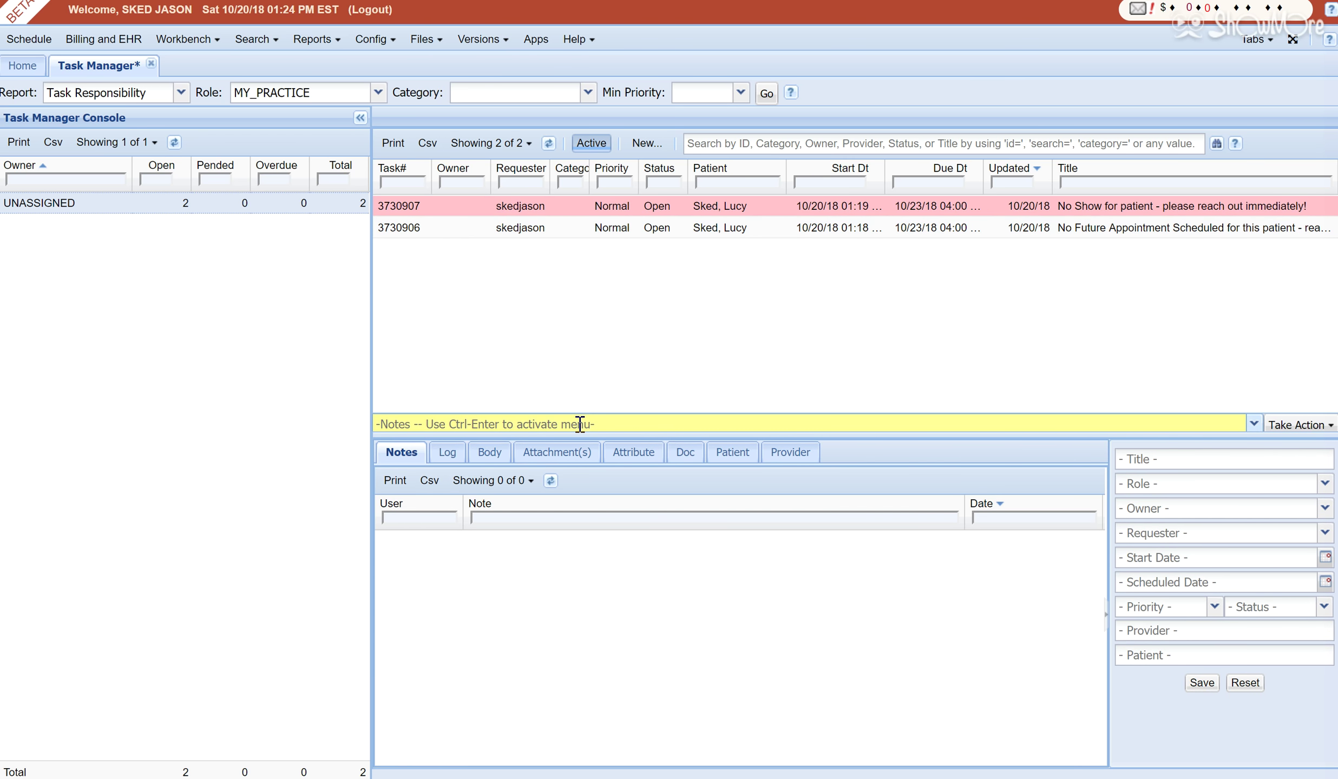
{"action": "type", "text": "Sked"}
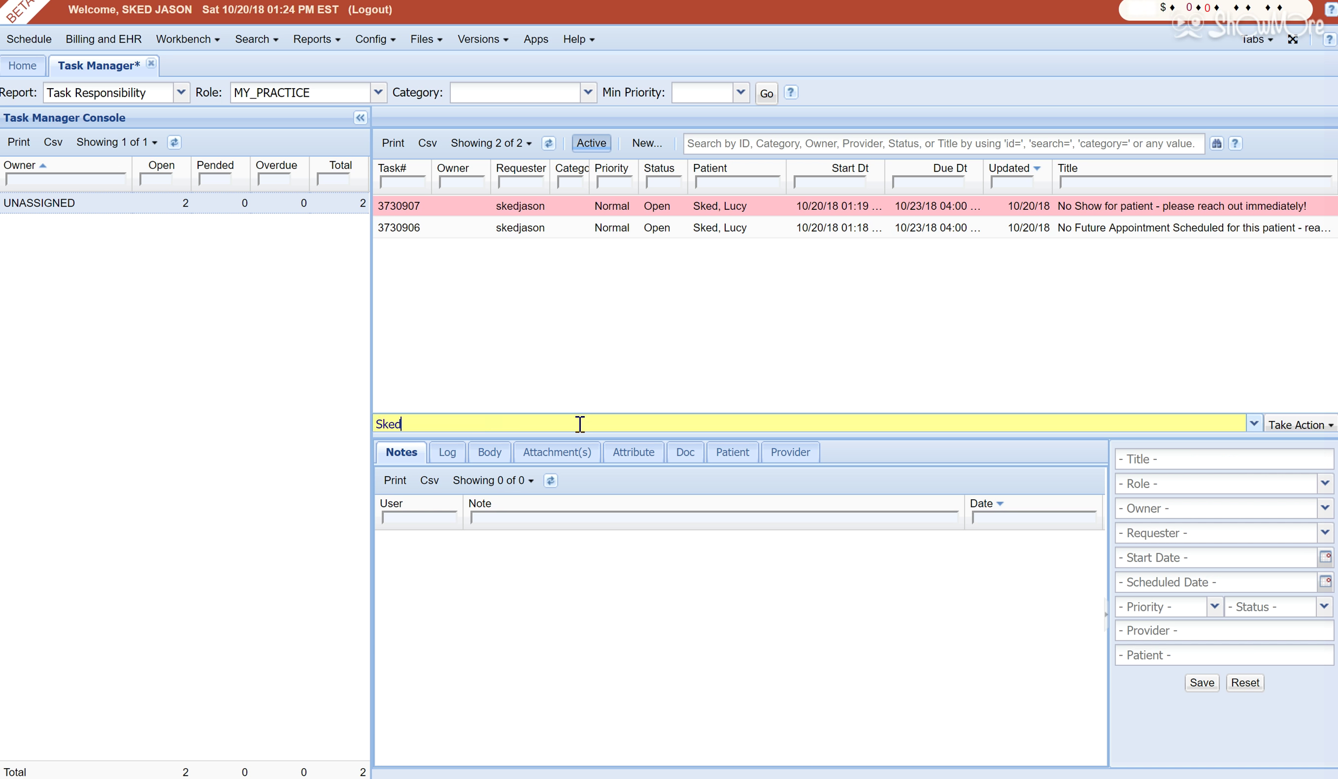
{"action": "type", "text": "'d"}
{"action": "left_click", "coordinate": [532, 207]}
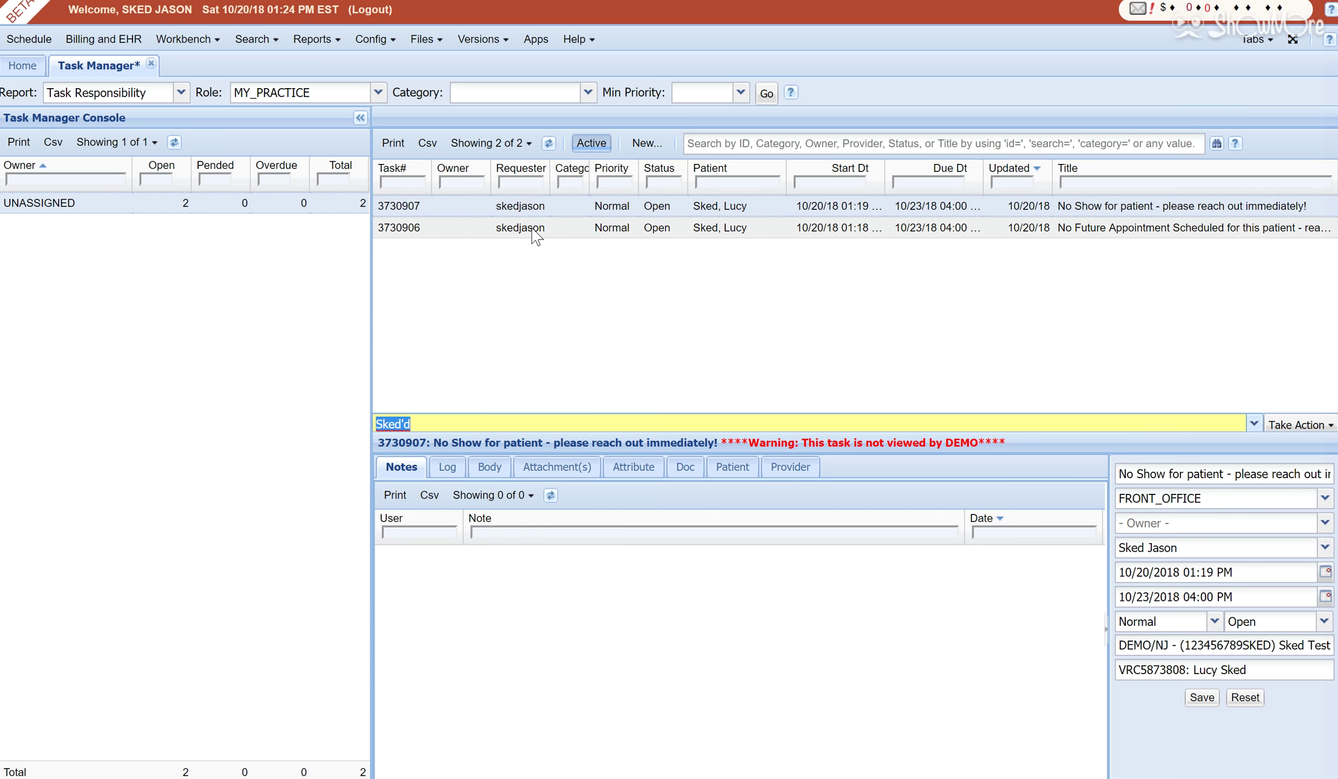
{"action": "left_click", "coordinate": [536, 237]}
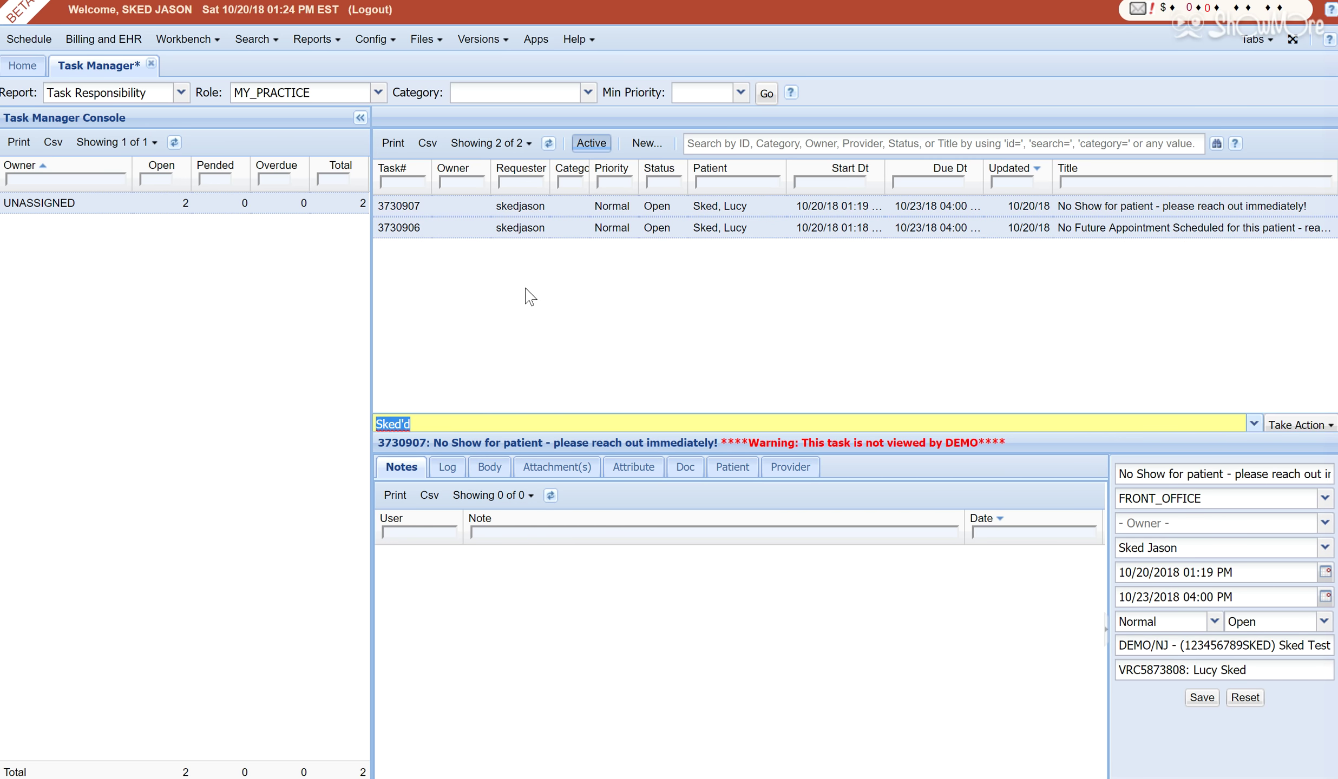
{"action": "left_click", "coordinate": [506, 391]}
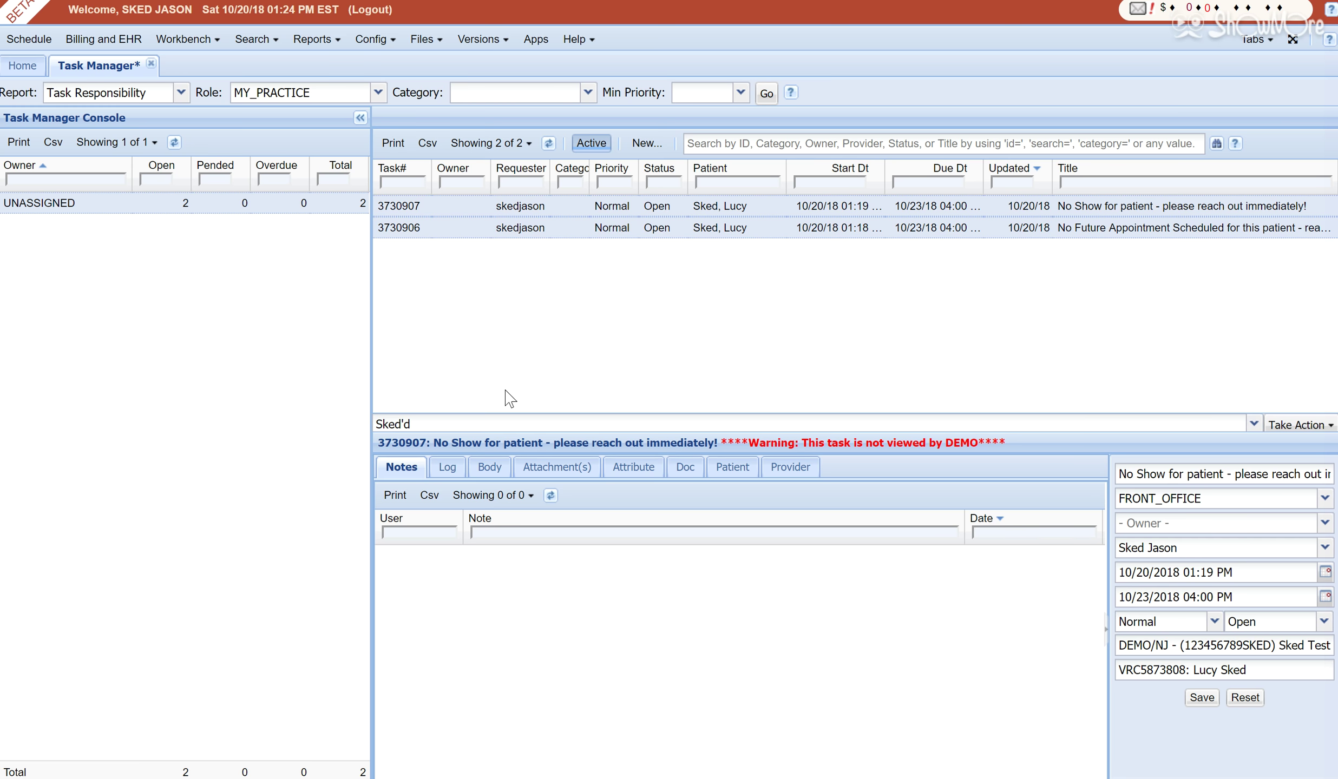
{"action": "left_click", "coordinate": [1294, 425]}
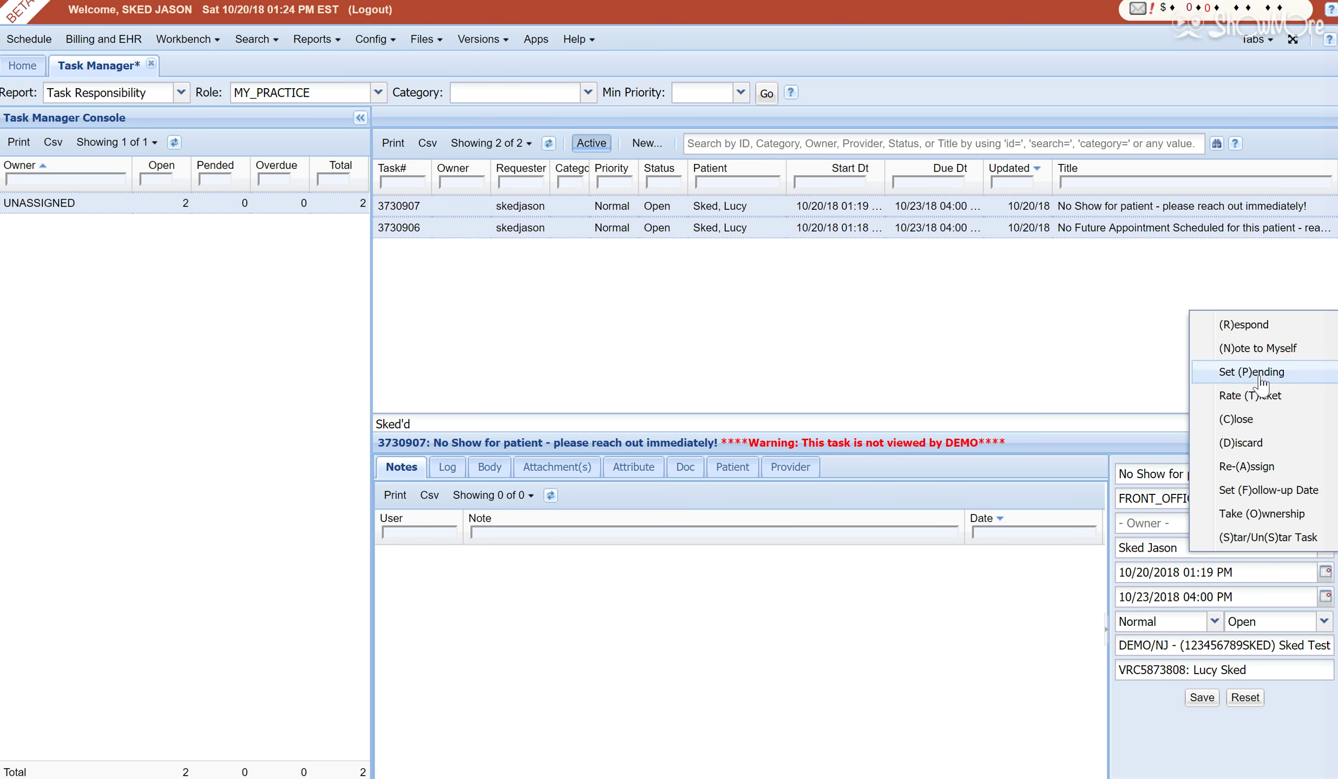
Set the No Show task's follow-up date to 1 day out and save.
{"action": "left_click", "coordinate": [1247, 495]}
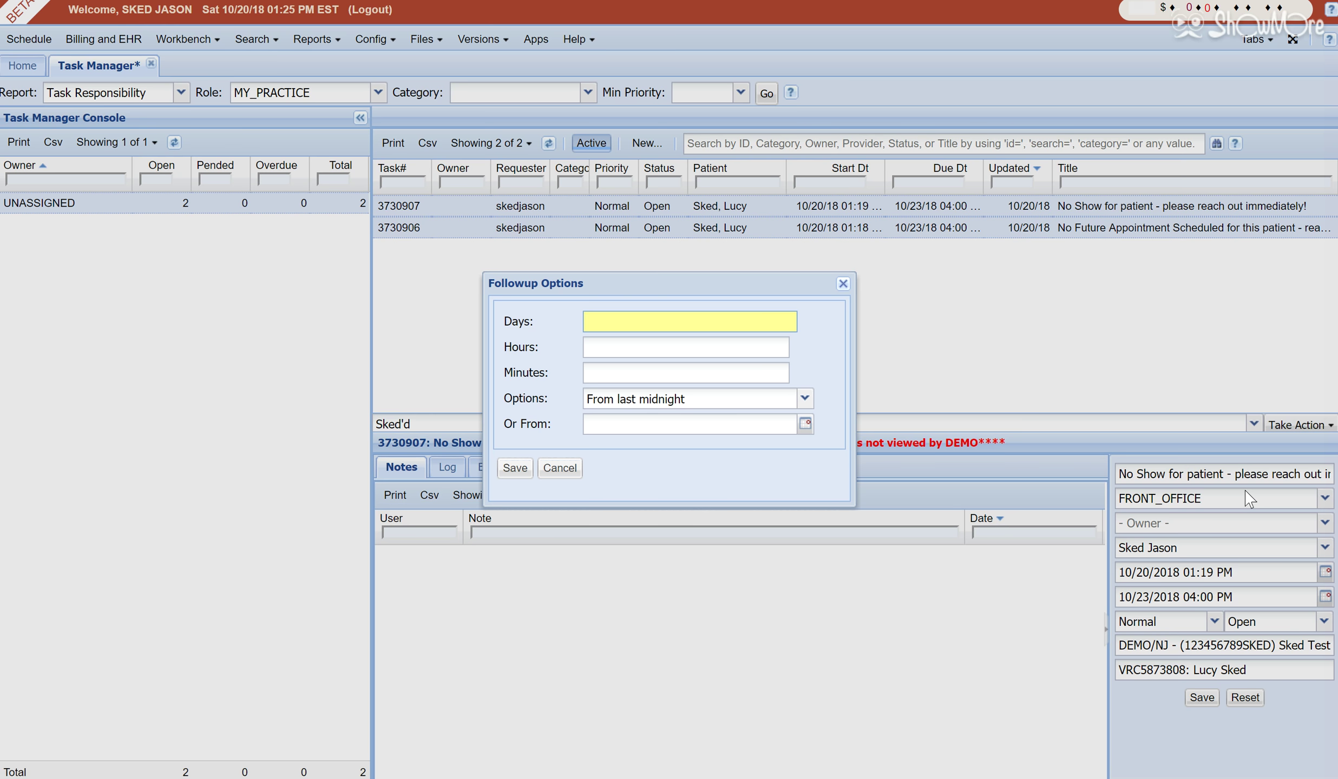
{"action": "type", "text": "1"}
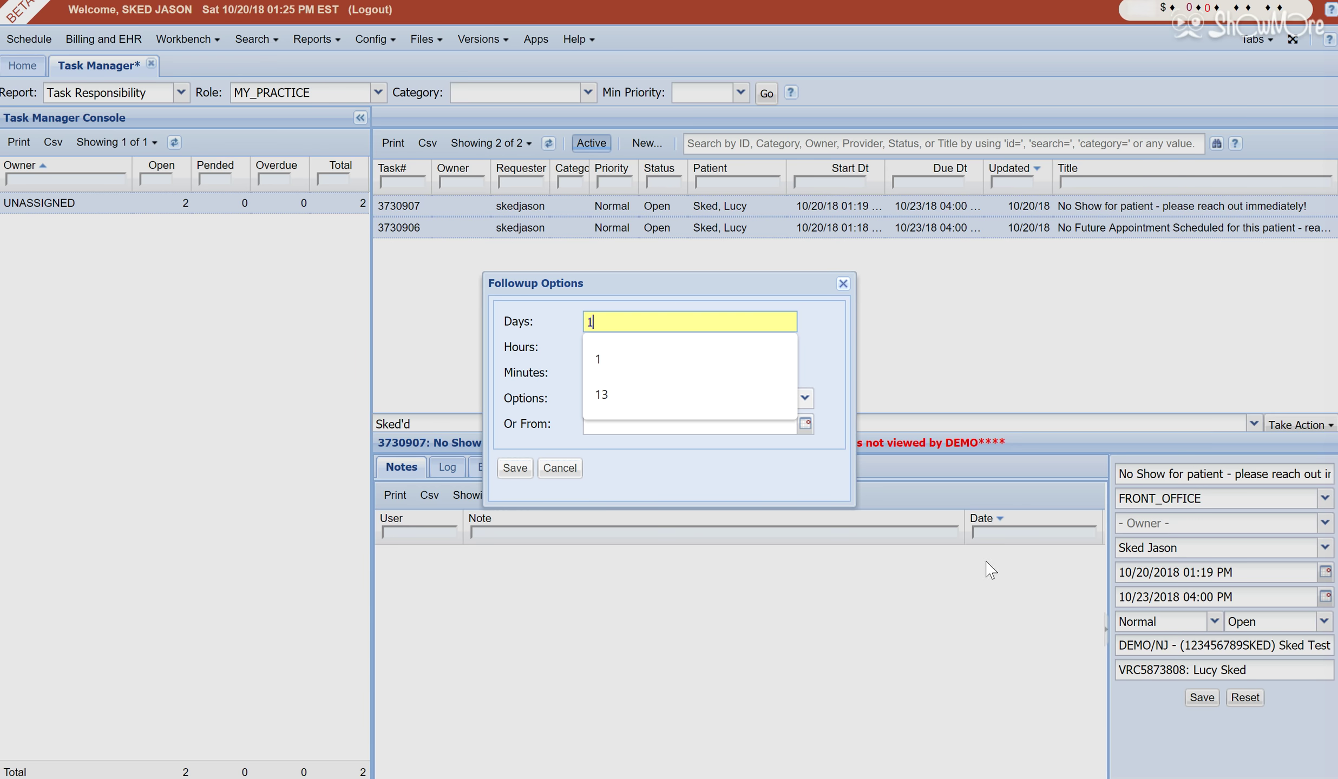
{"action": "left_click", "coordinate": [515, 468]}
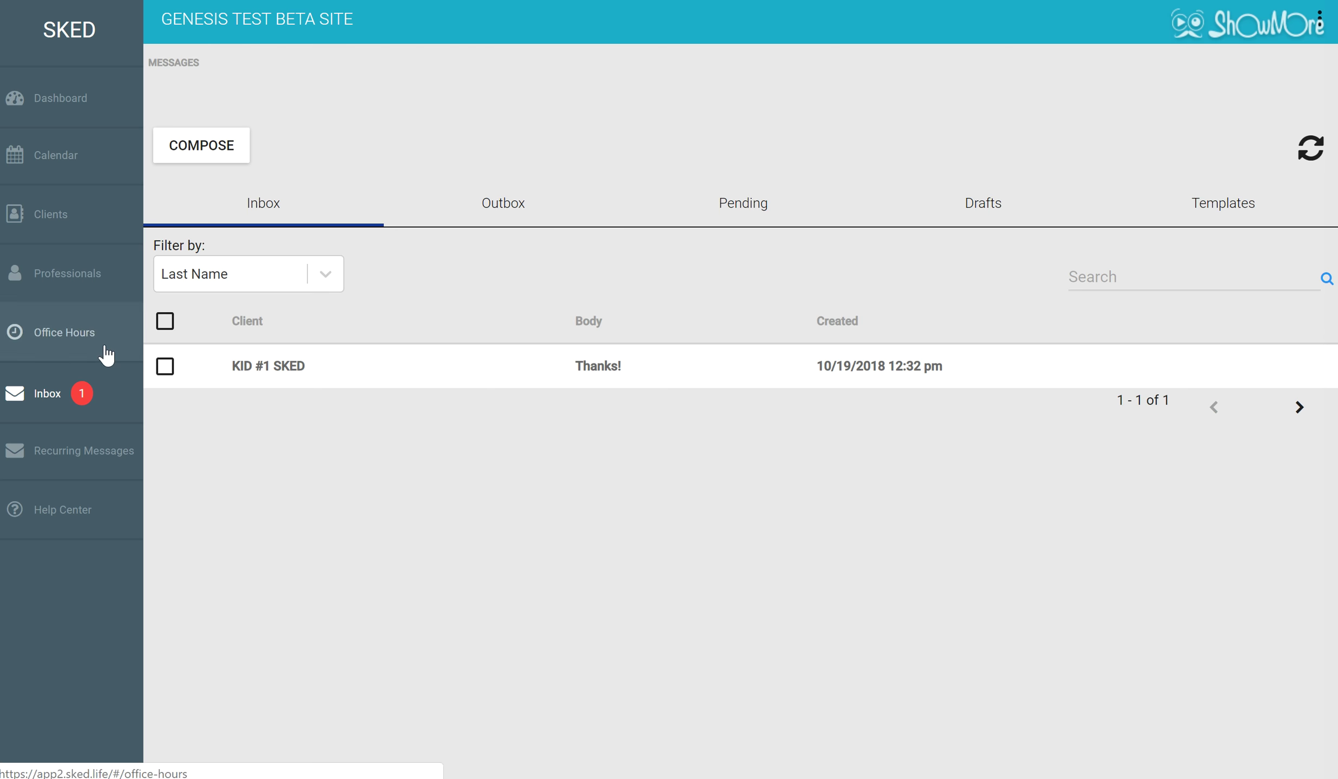
Compose a new message and switch its delivery to SCHEDULED.
{"action": "left_click", "coordinate": [212, 156]}
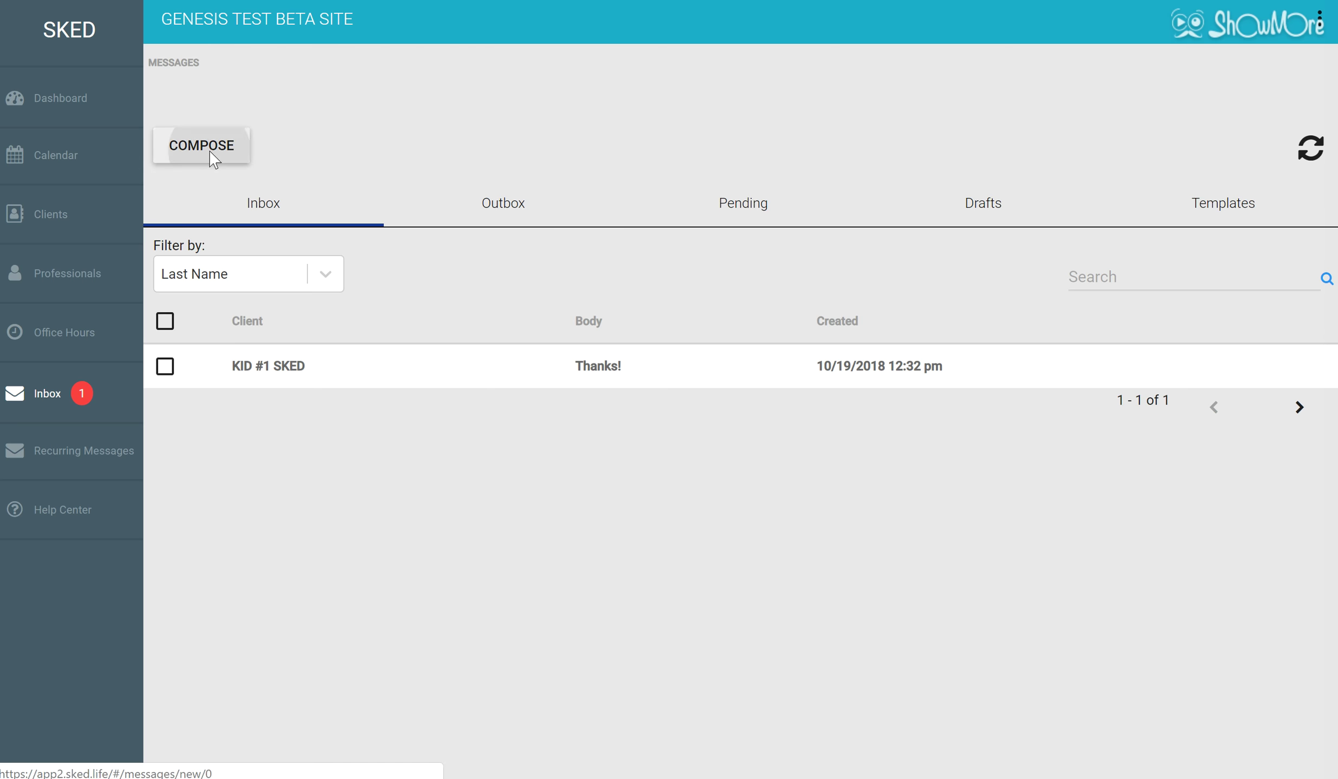
{"action": "scroll", "coordinate": [337, 544], "scroll_direction": "down", "scroll_amount": 6}
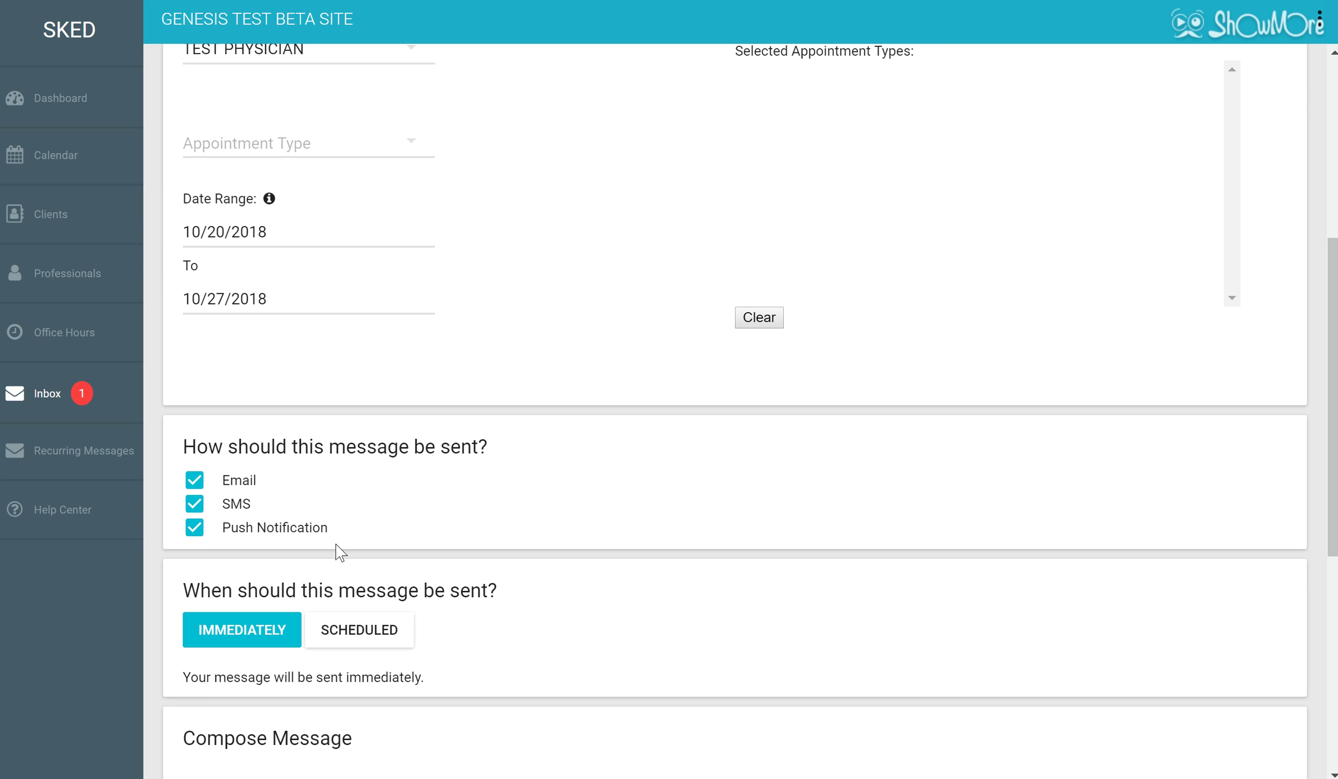
{"action": "left_click", "coordinate": [366, 629]}
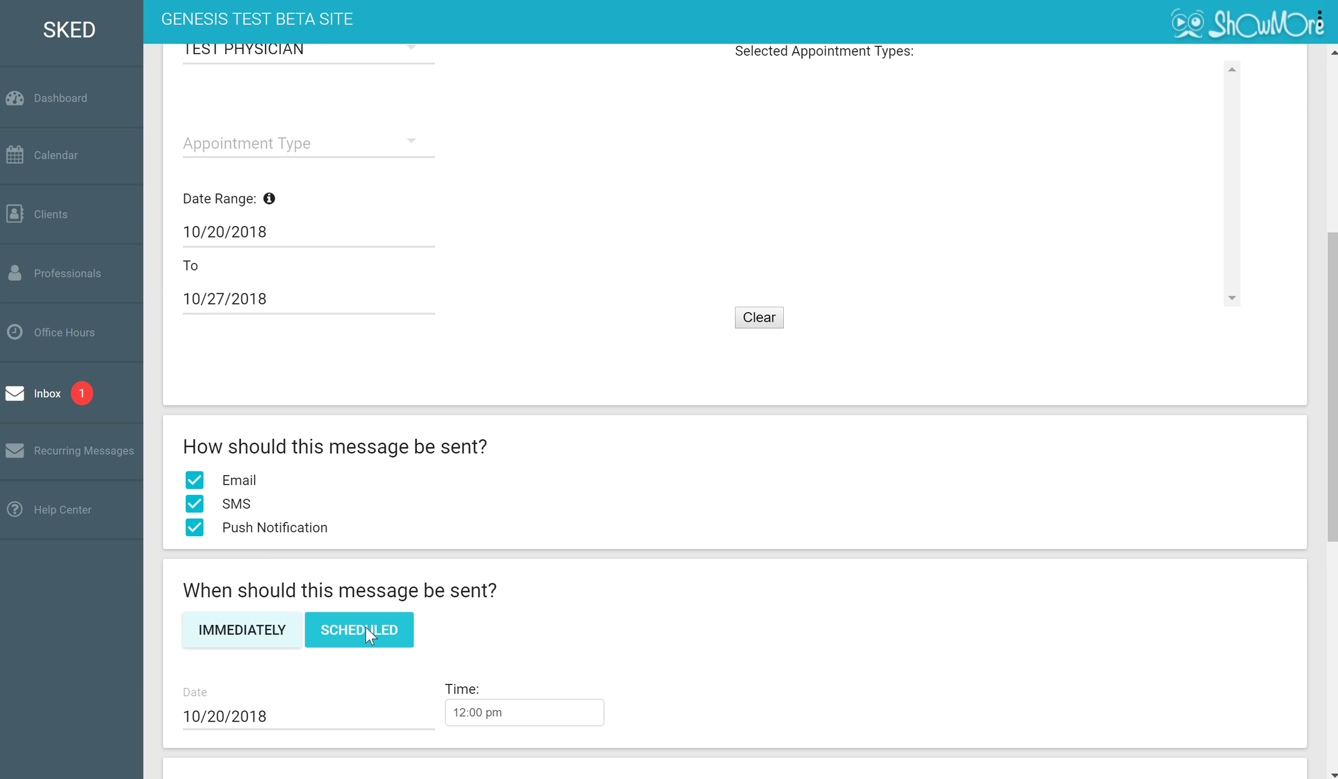
{"action": "scroll", "coordinate": [365, 627], "scroll_direction": "down", "scroll_amount": 2}
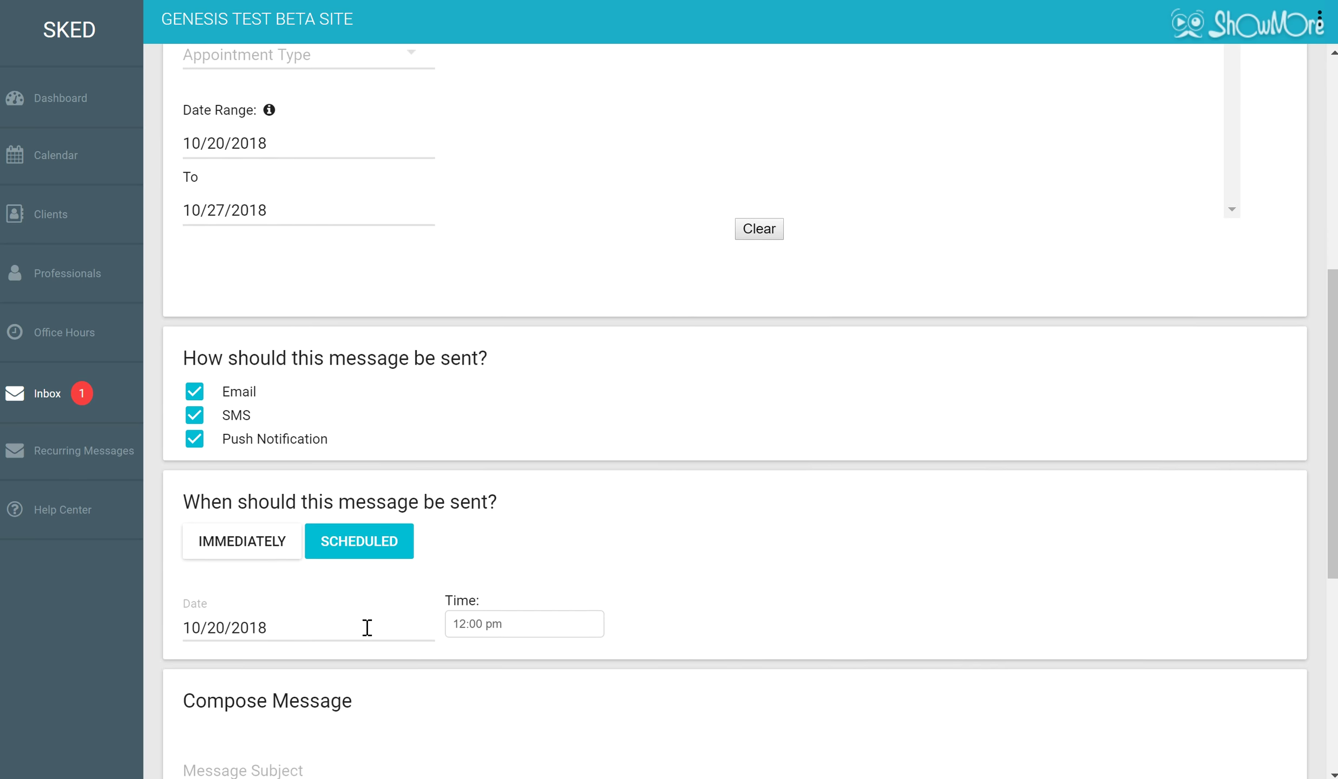
{"action": "scroll", "coordinate": [366, 627], "scroll_direction": "down", "scroll_amount": 3}
{"action": "scroll", "coordinate": [366, 627], "scroll_direction": "up", "scroll_amount": 3}
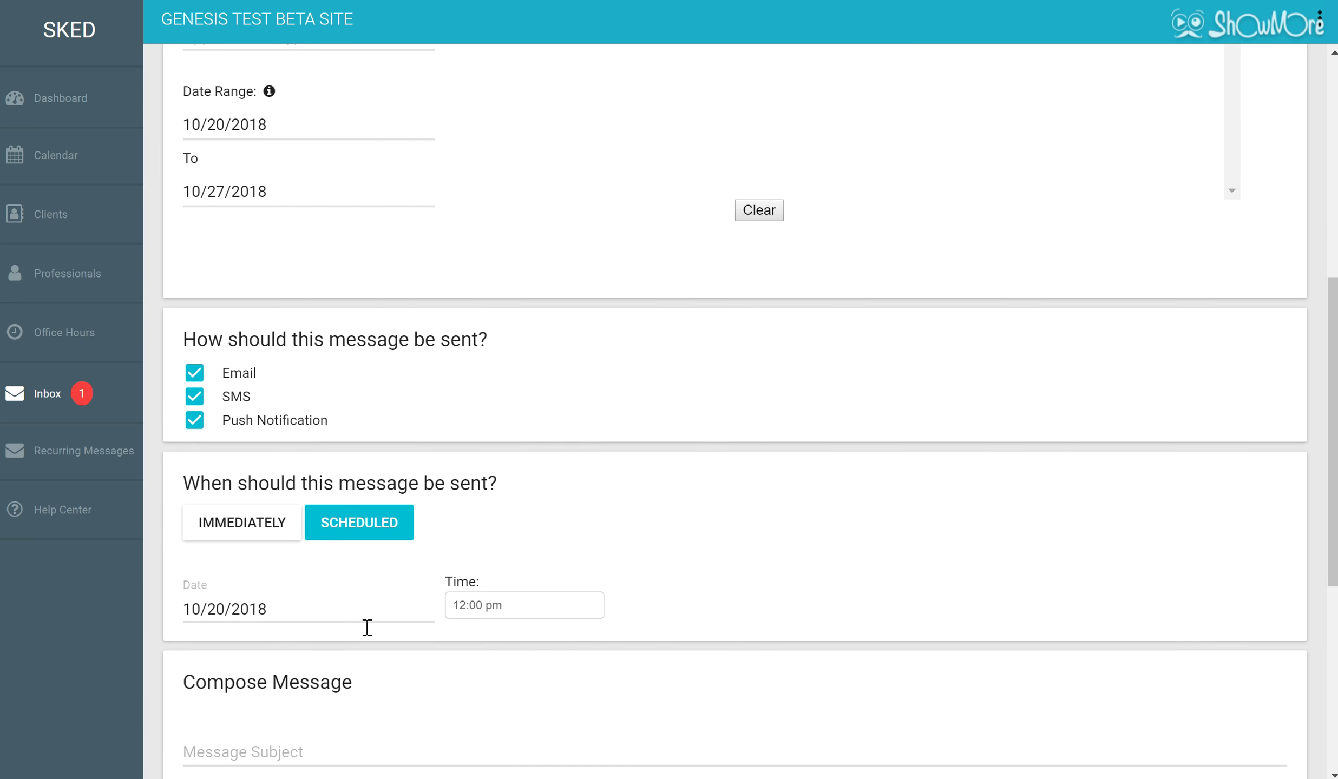
{"action": "scroll", "coordinate": [367, 628], "scroll_direction": "up", "scroll_amount": 5}
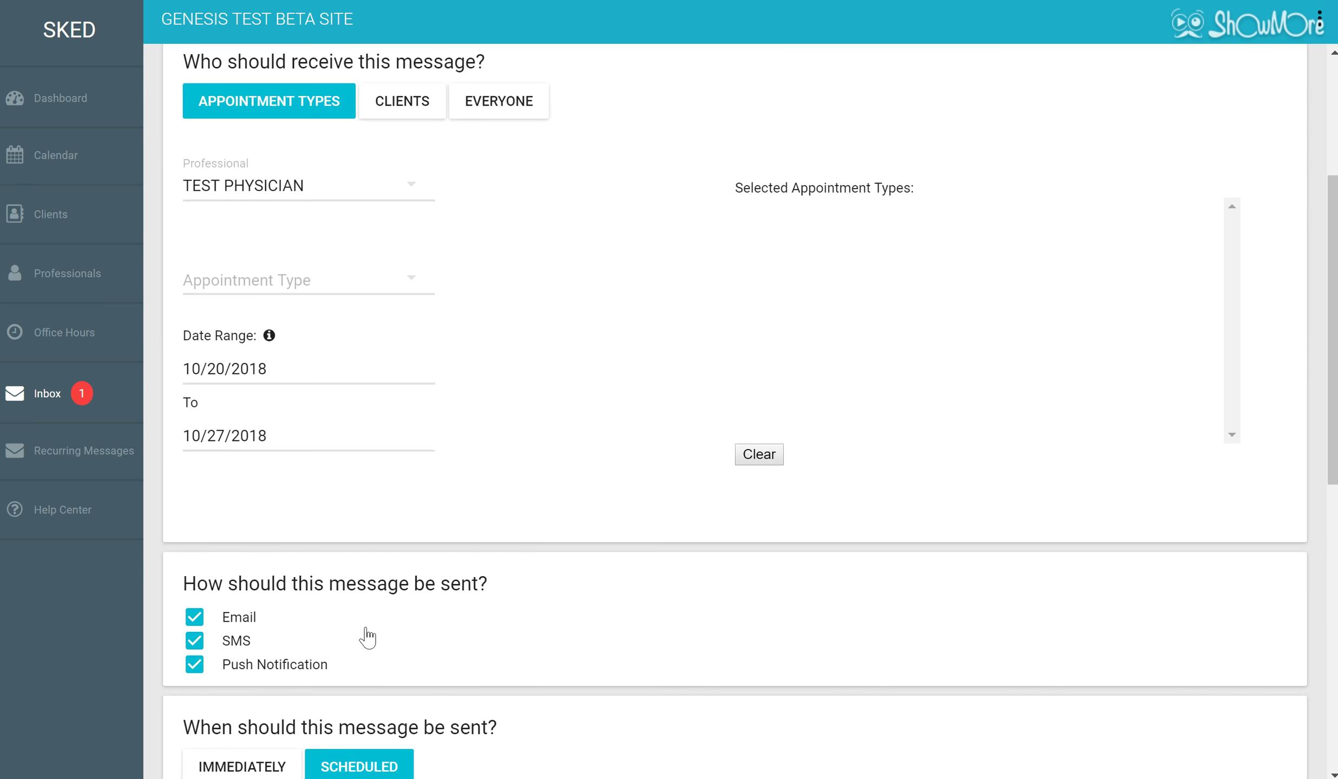
{"action": "scroll", "coordinate": [368, 634], "scroll_direction": "up", "scroll_amount": 4}
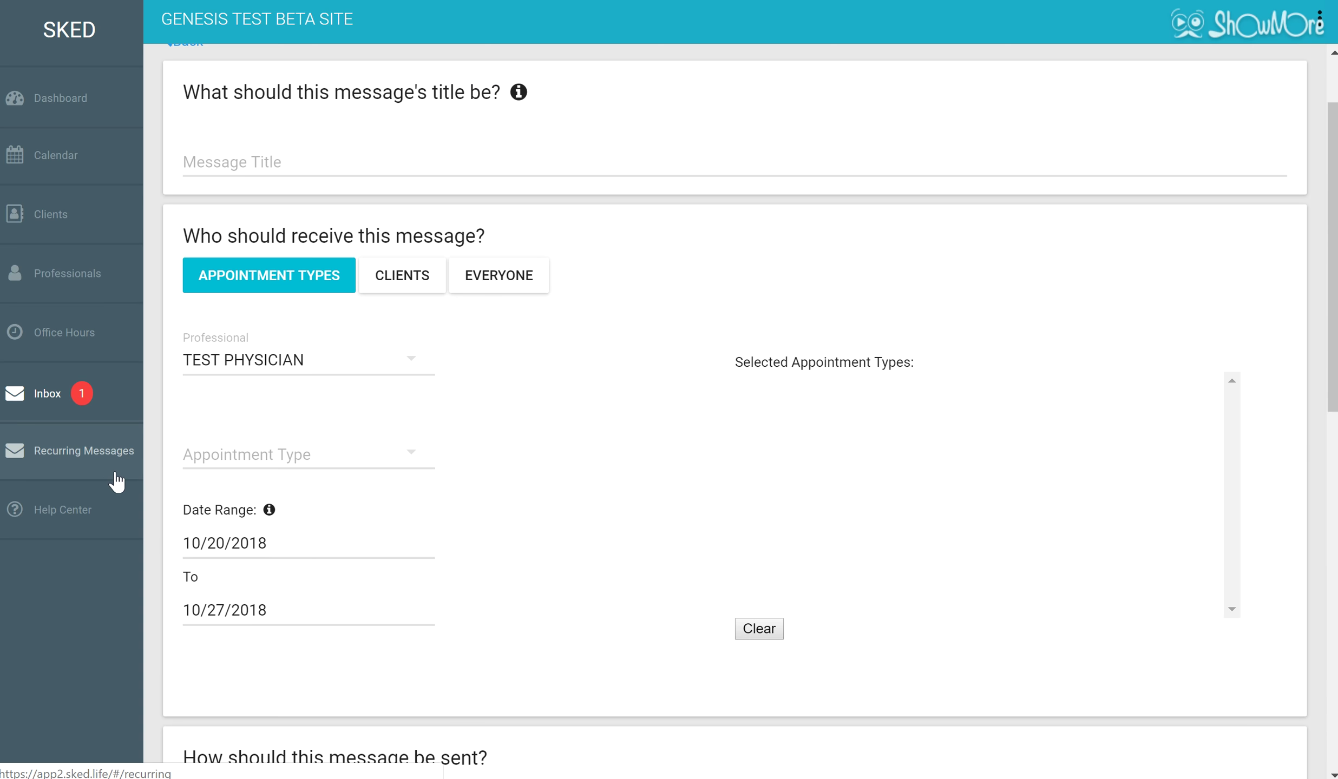
Go to the Recurring Messages page.
{"action": "right_click", "coordinate": [118, 476]}
{"action": "left_click", "coordinate": [77, 457]}
{"action": "left_click", "coordinate": [77, 457]}
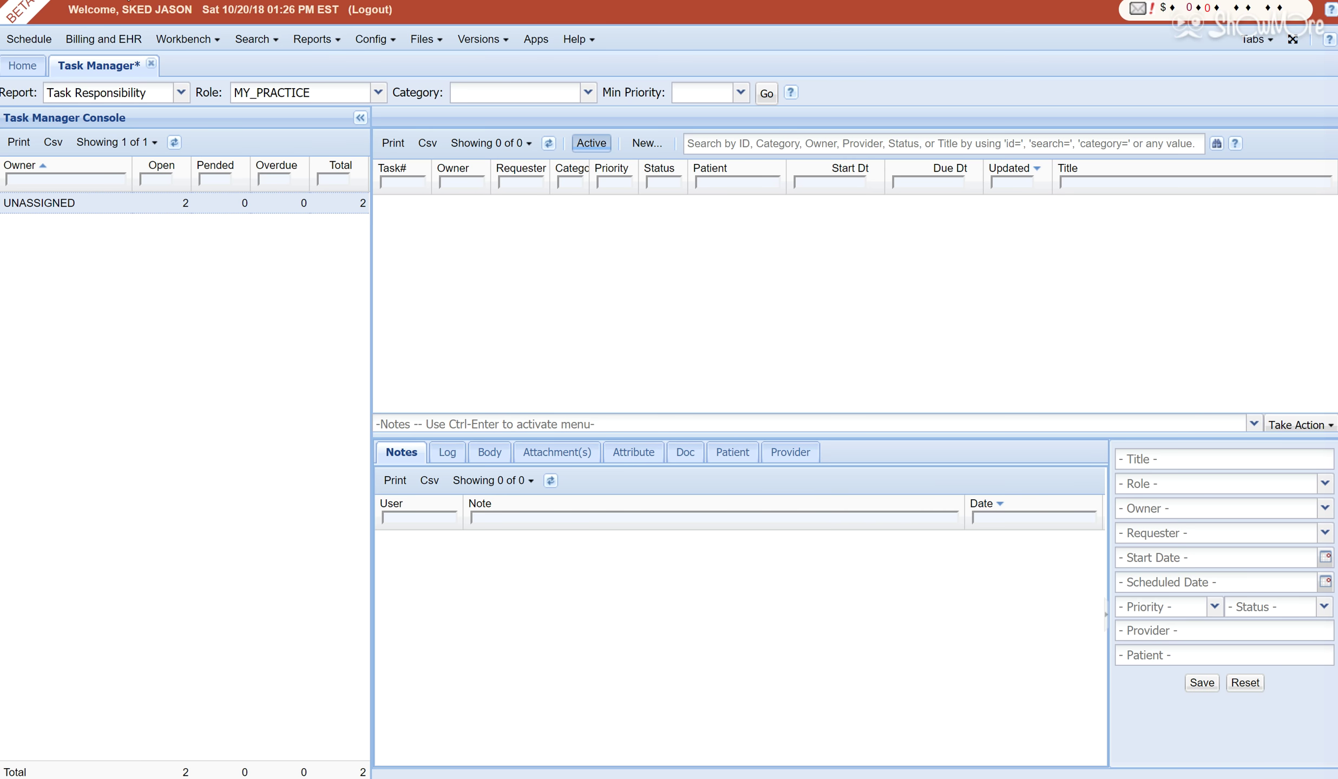
Run the Scheduling > No Future Appointments report and accept the 90-day range alert.
{"action": "left_click", "coordinate": [309, 42]}
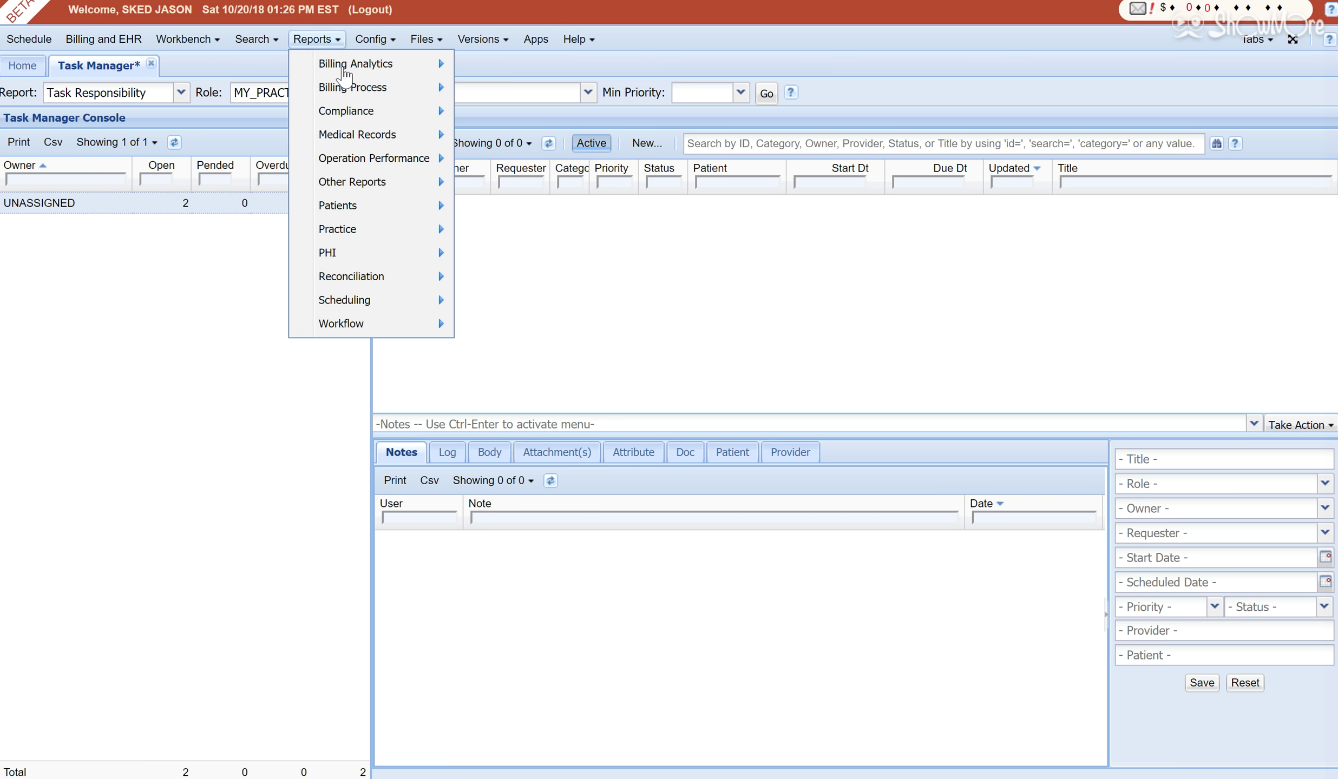
{"action": "mouse_move", "coordinate": [403, 298]}
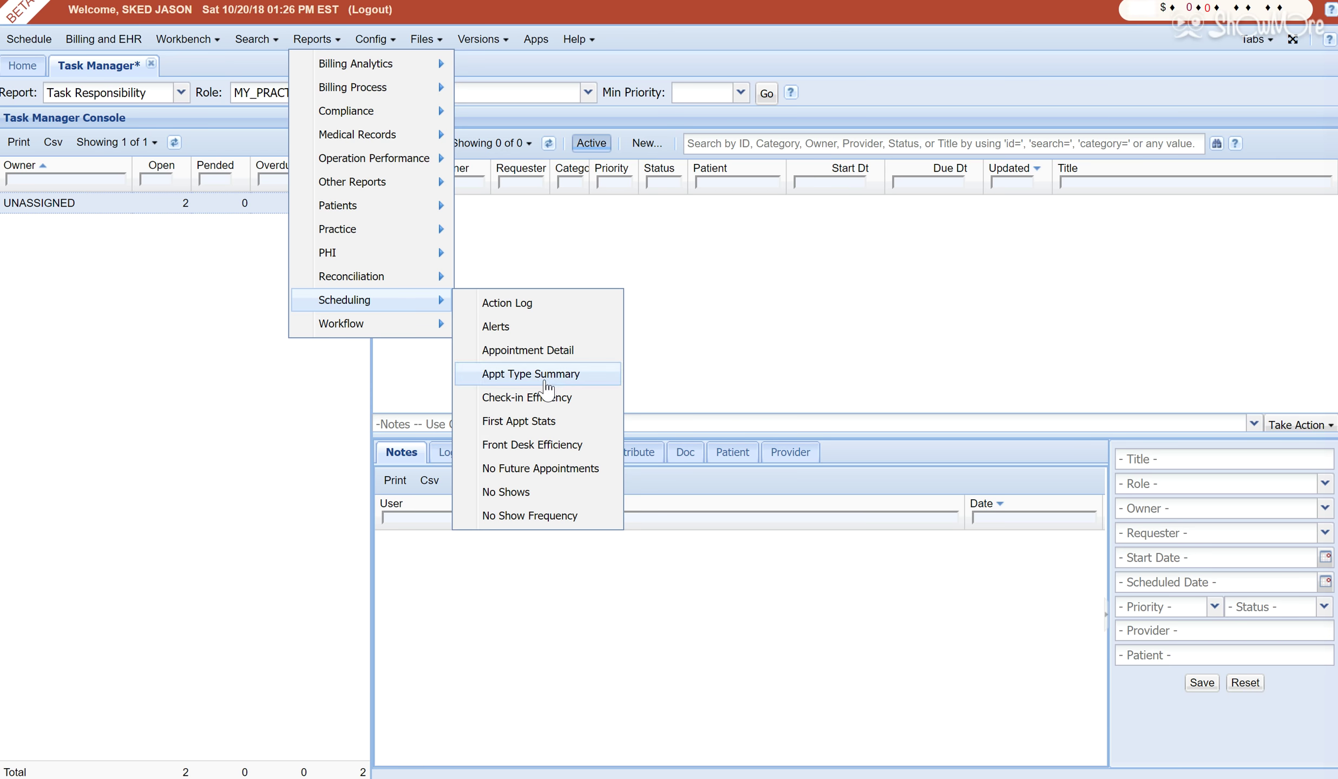
{"action": "left_click", "coordinate": [544, 471]}
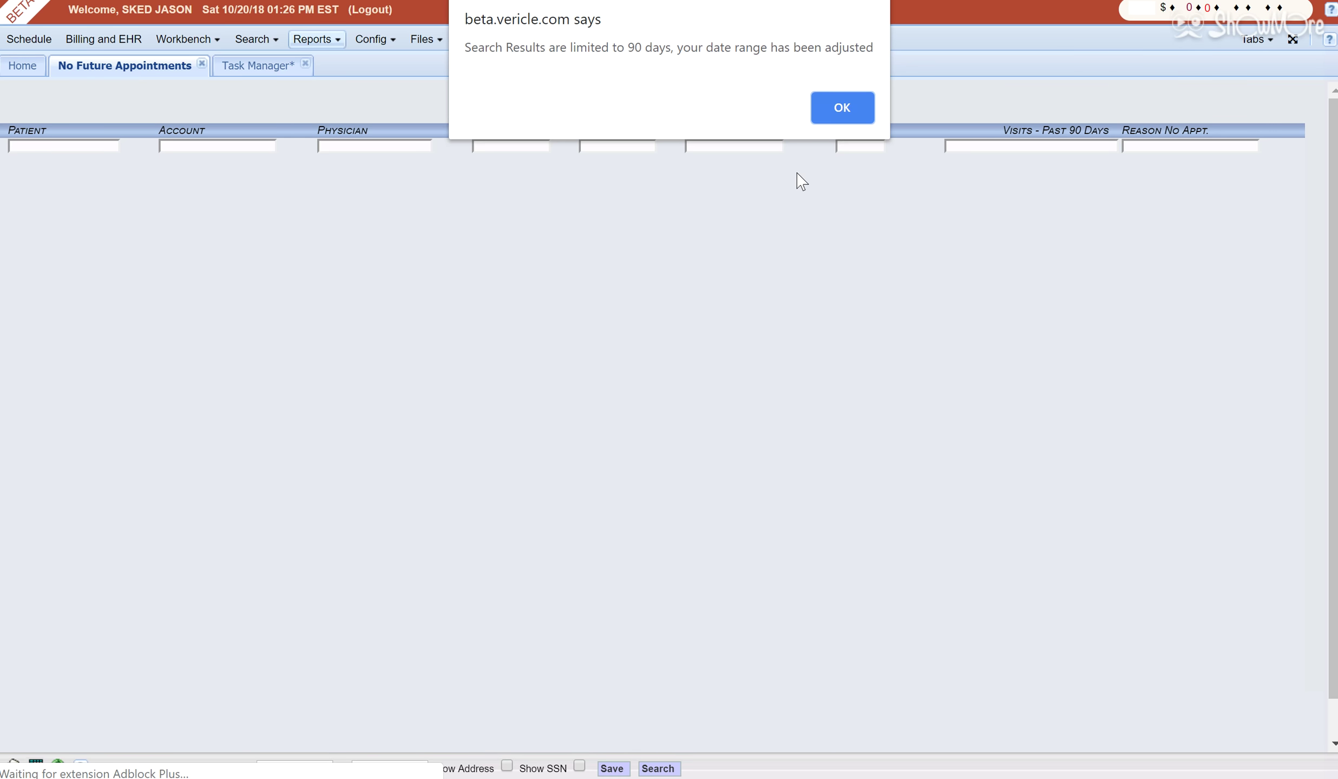
{"action": "left_click", "coordinate": [841, 106]}
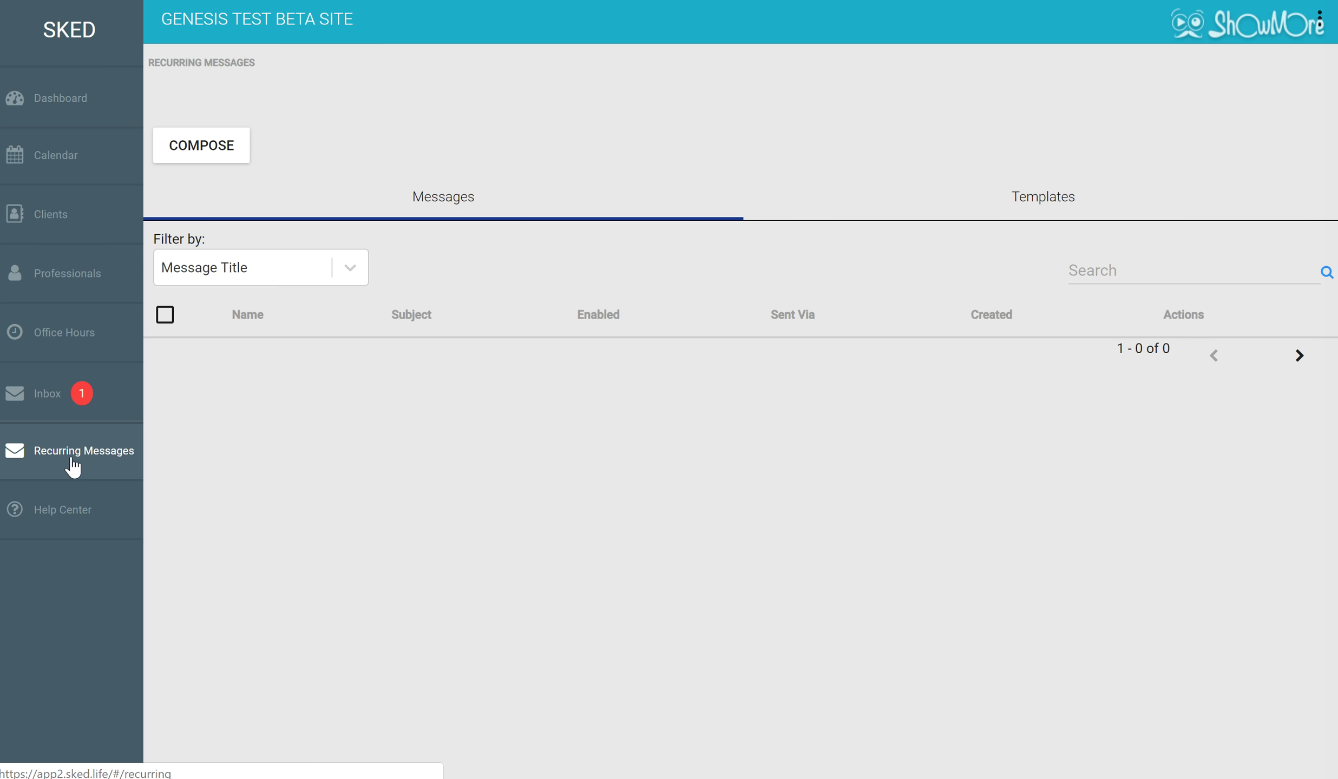
Compose a new recurring message timed 1 day after MISSED appointments.
{"action": "left_click", "coordinate": [230, 142]}
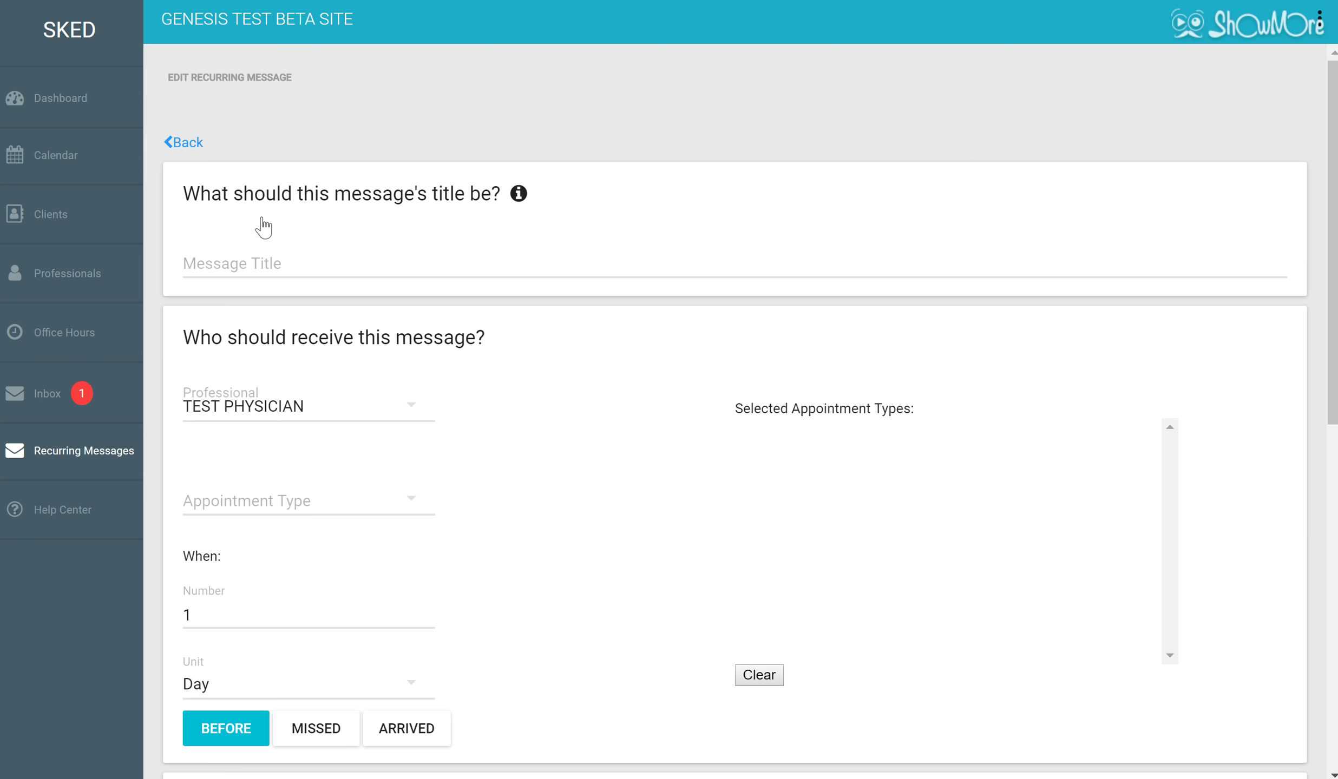
{"action": "left_click", "coordinate": [315, 479]}
{"action": "left_click", "coordinate": [556, 531]}
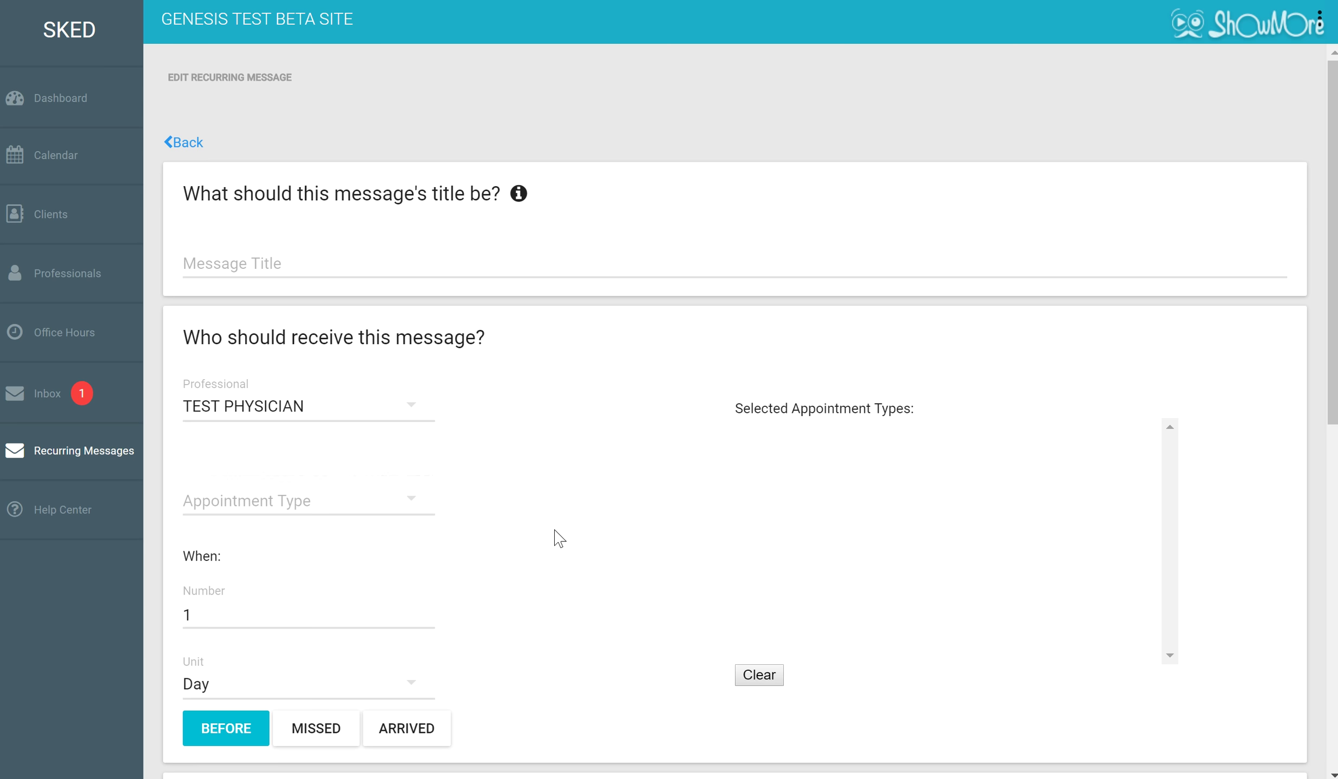
{"action": "left_click", "coordinate": [314, 736]}
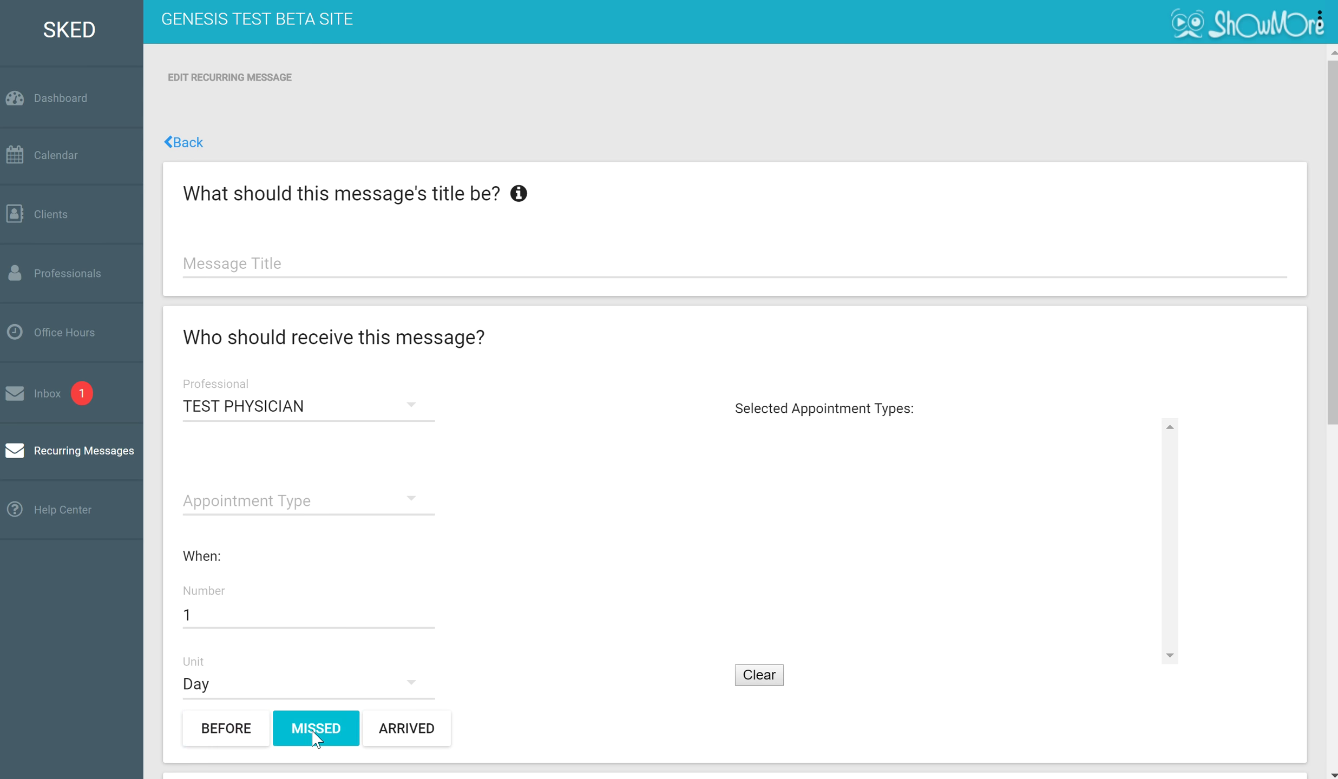